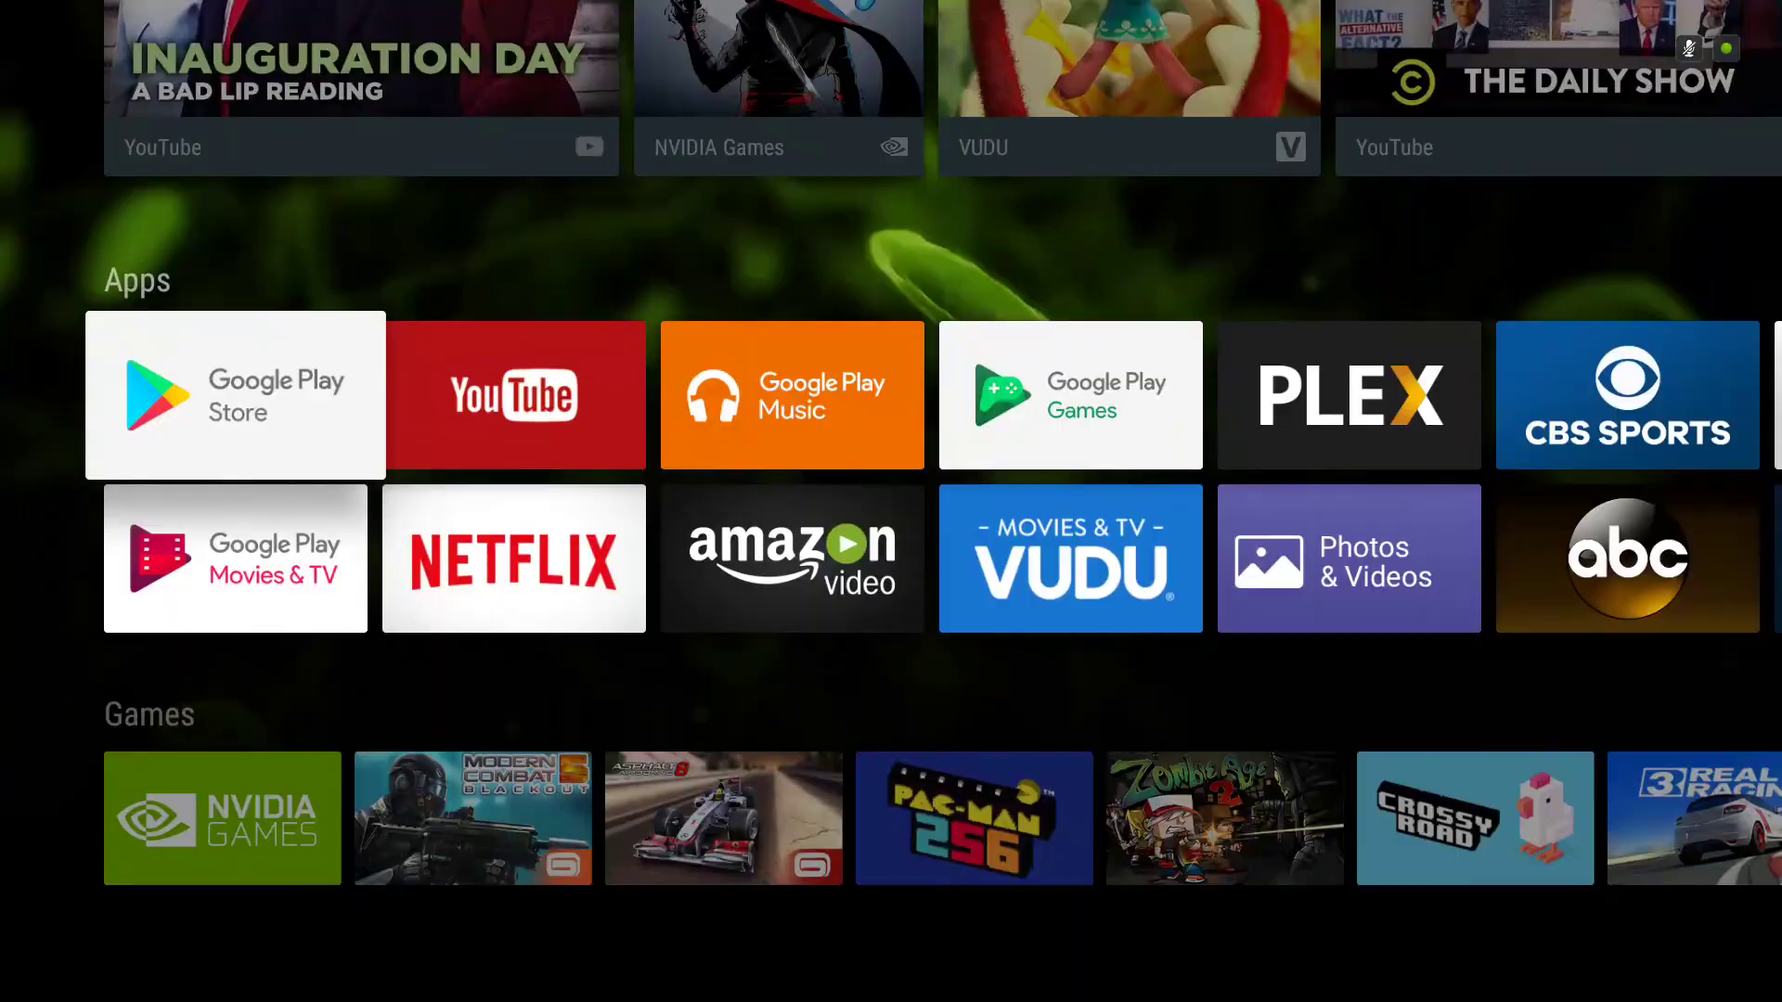
Step: Go to Settings > Storage & reset on the Shield and turn on Over local network access
key(Down)
key(Down)
key(Return)
key(Down)
key(Down)
key(Down)
key(Down)
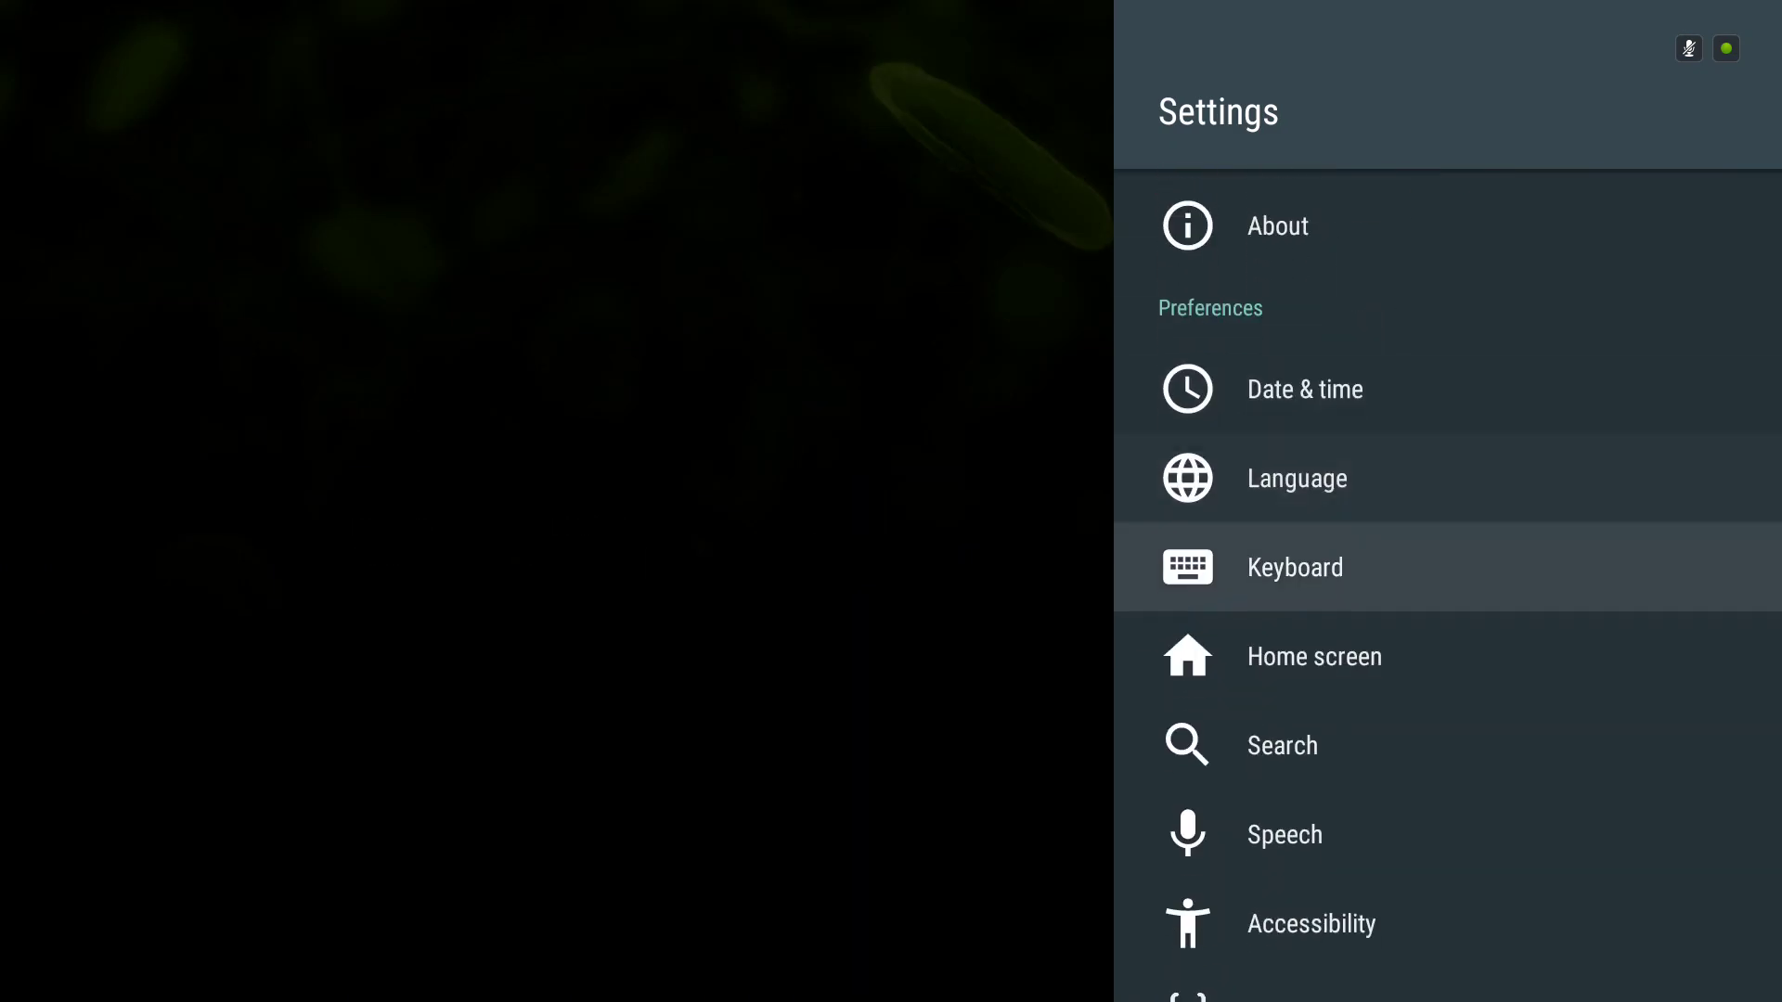
key(Up)
key(Up)
key(Up)
key(Up)
key(Up)
key(Up)
key(Up)
key(Up)
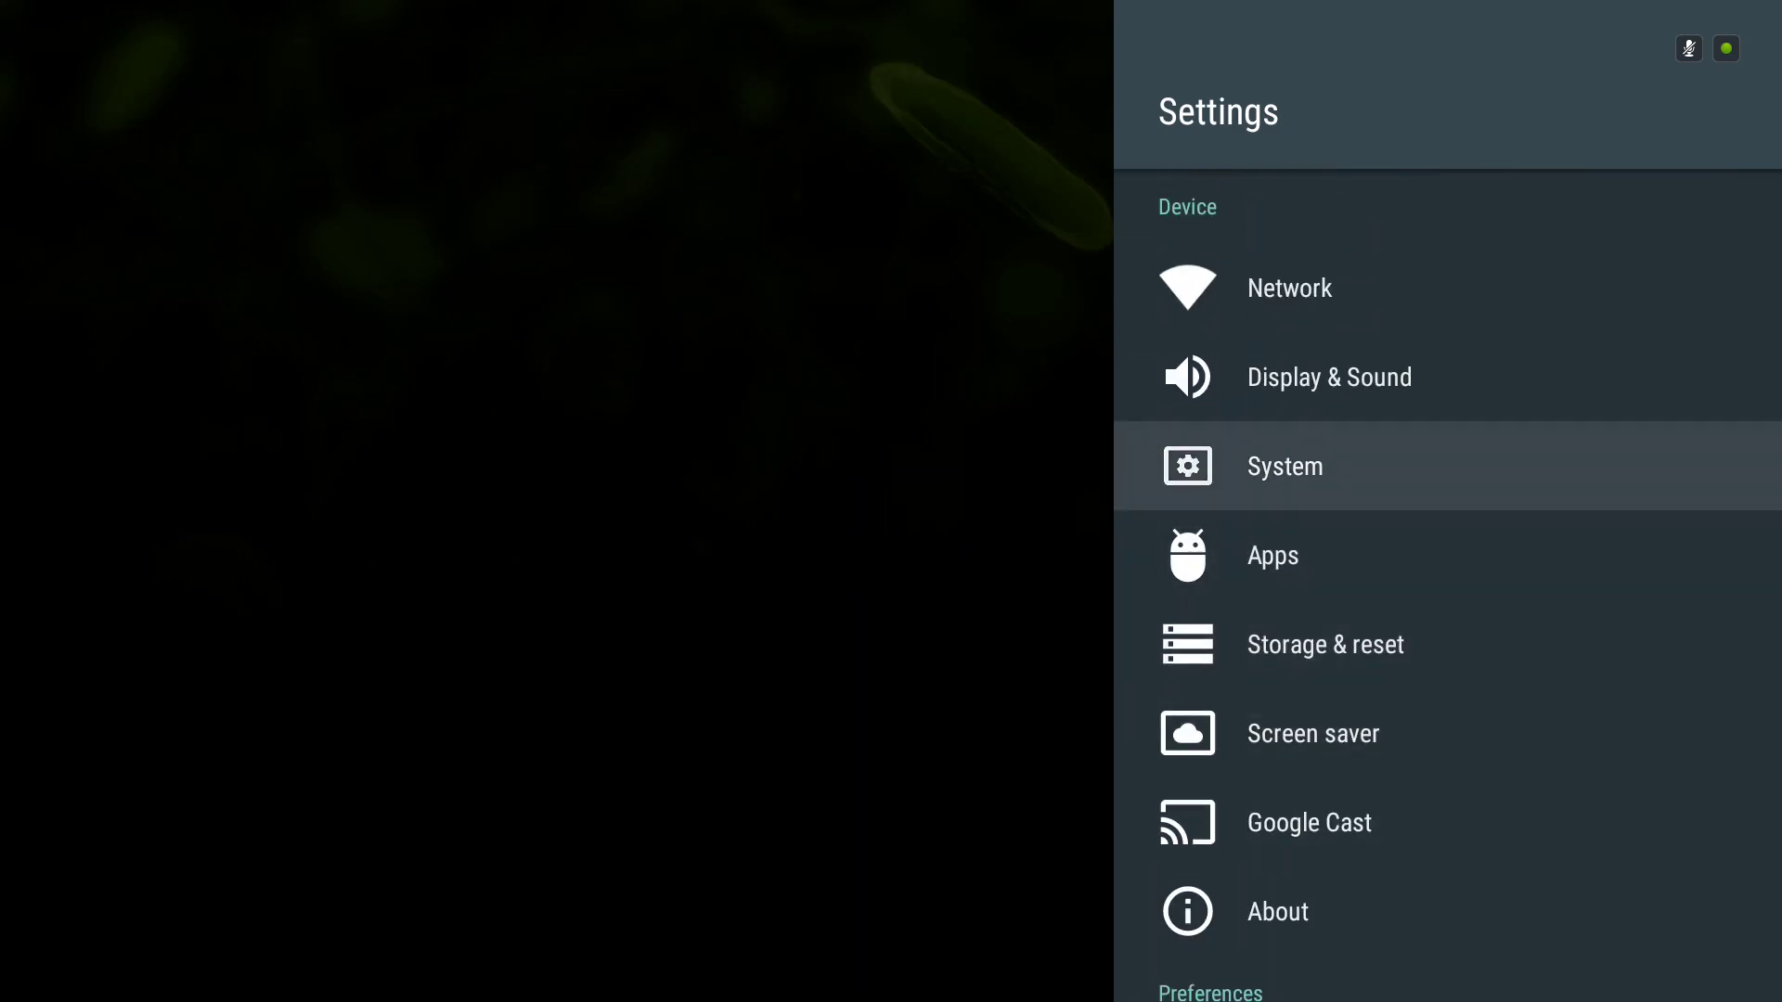
key(Down)
key(Down)
key(Return)
key(Down)
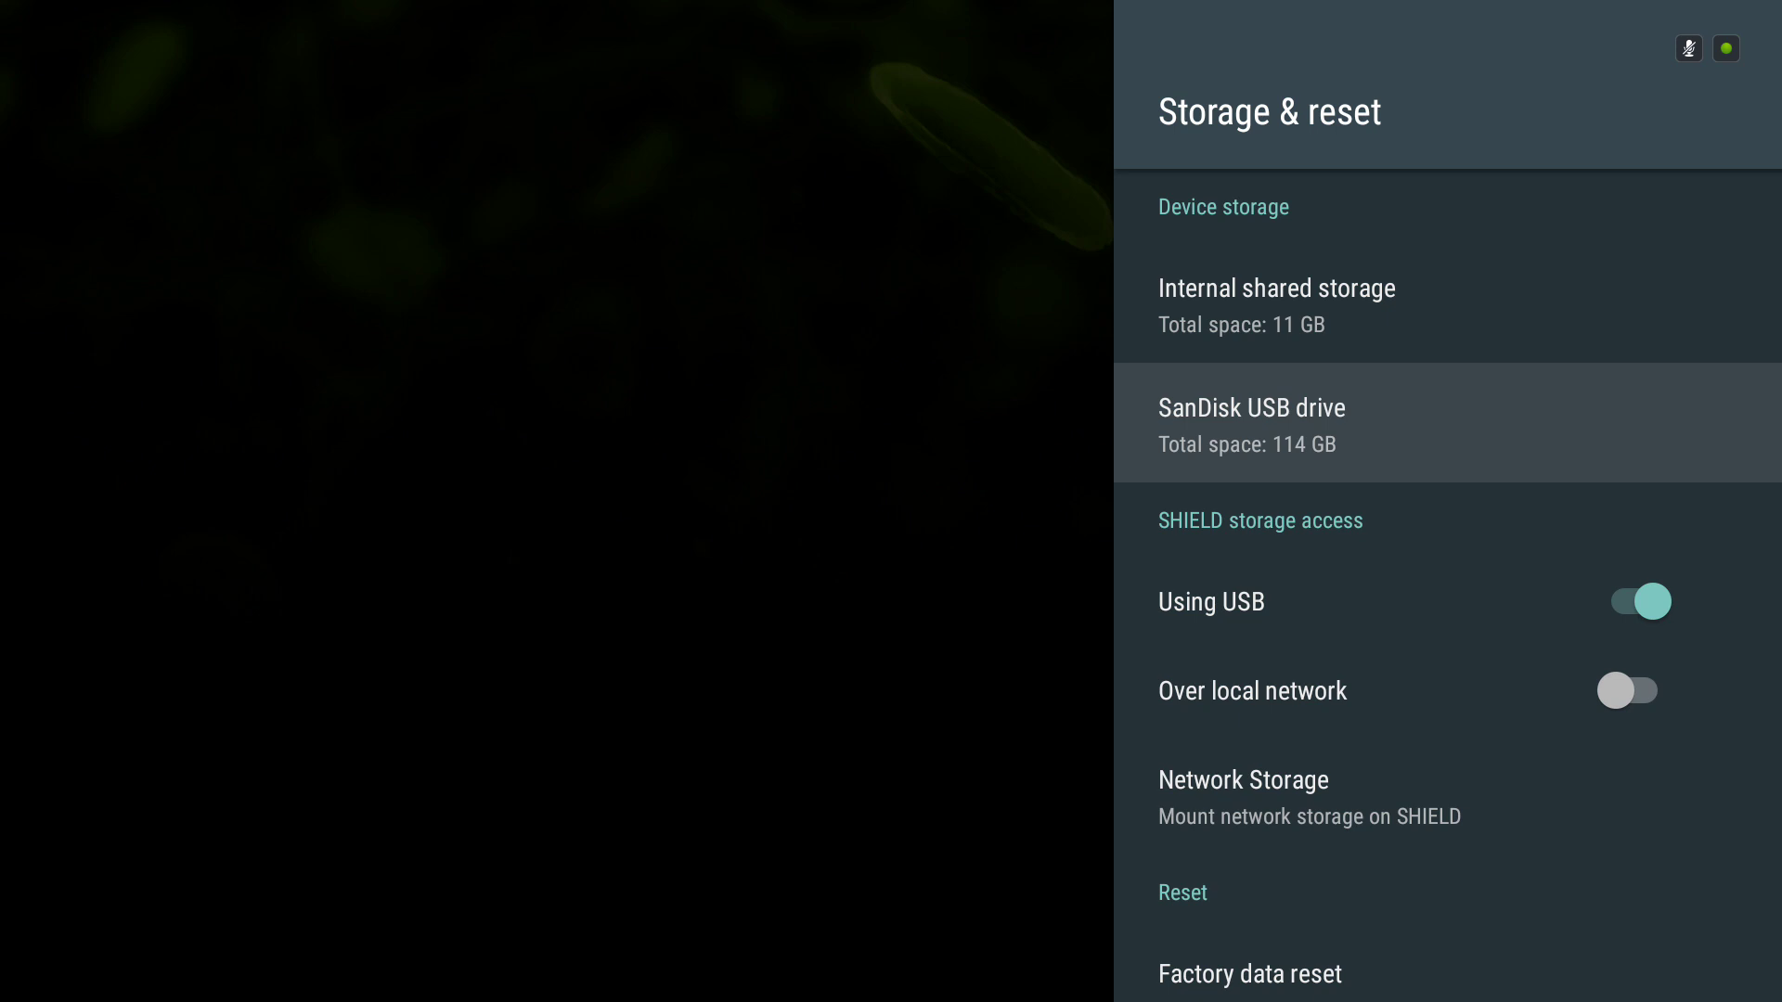
key(Down)
key(Down)
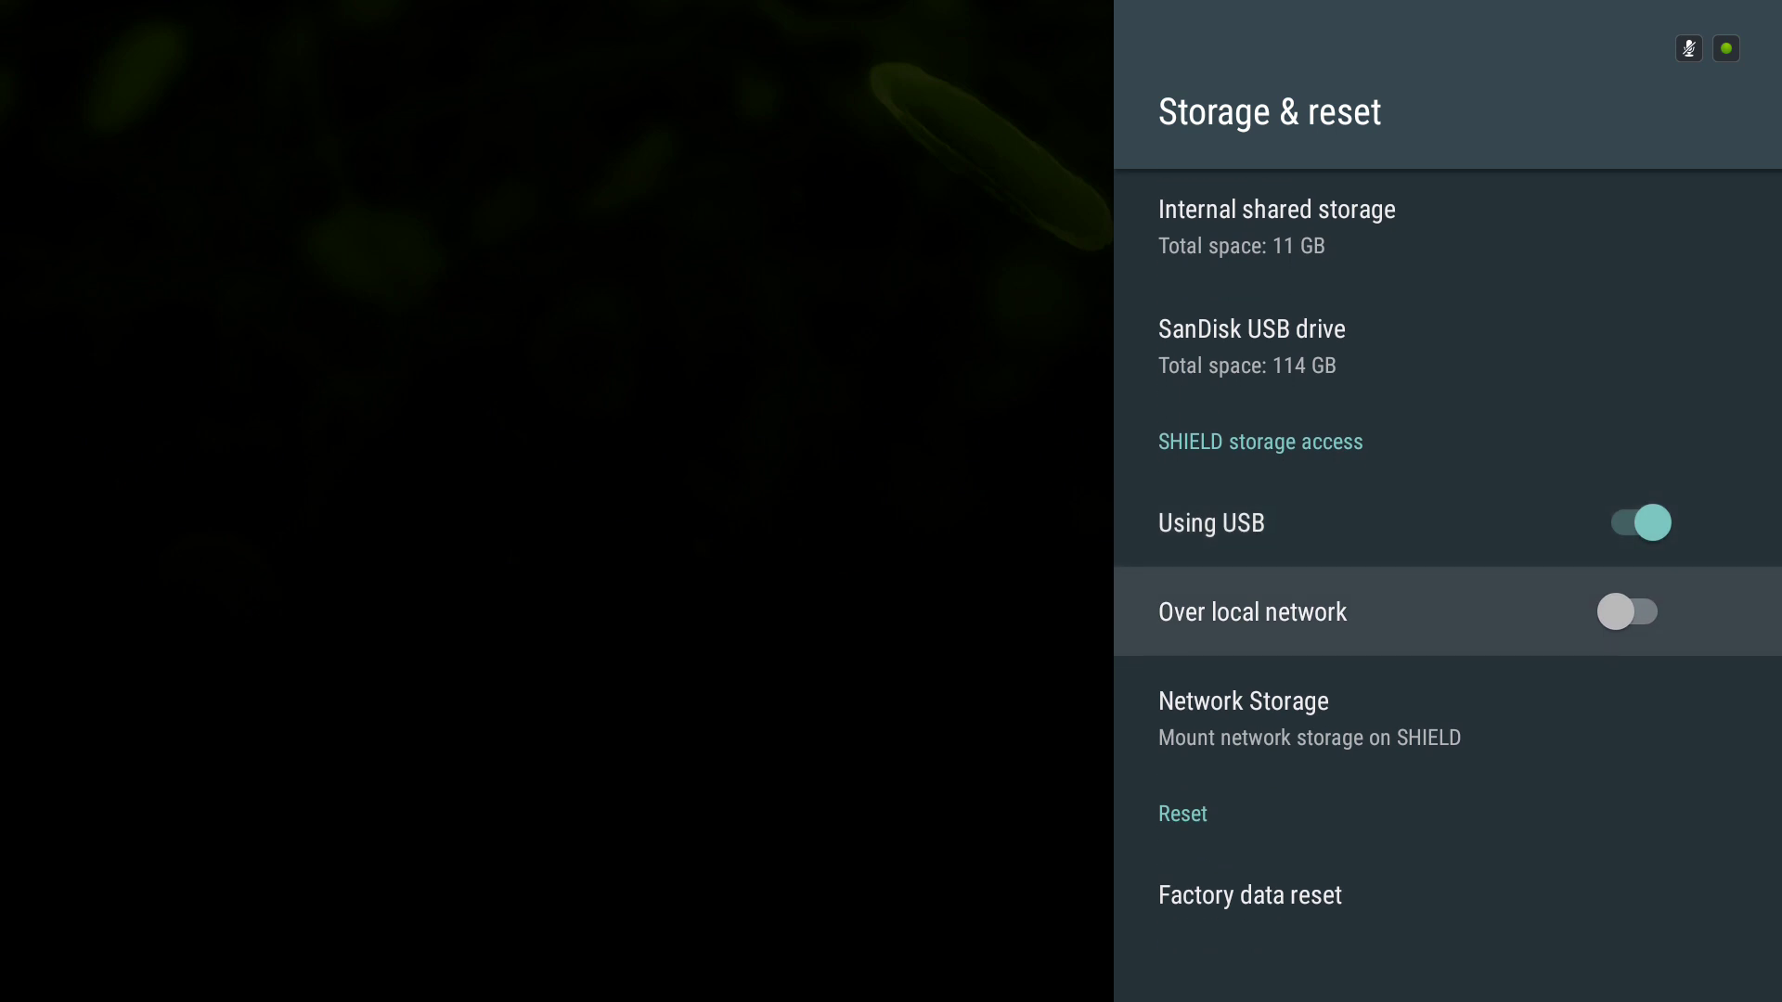
key(Return)
key(Return)
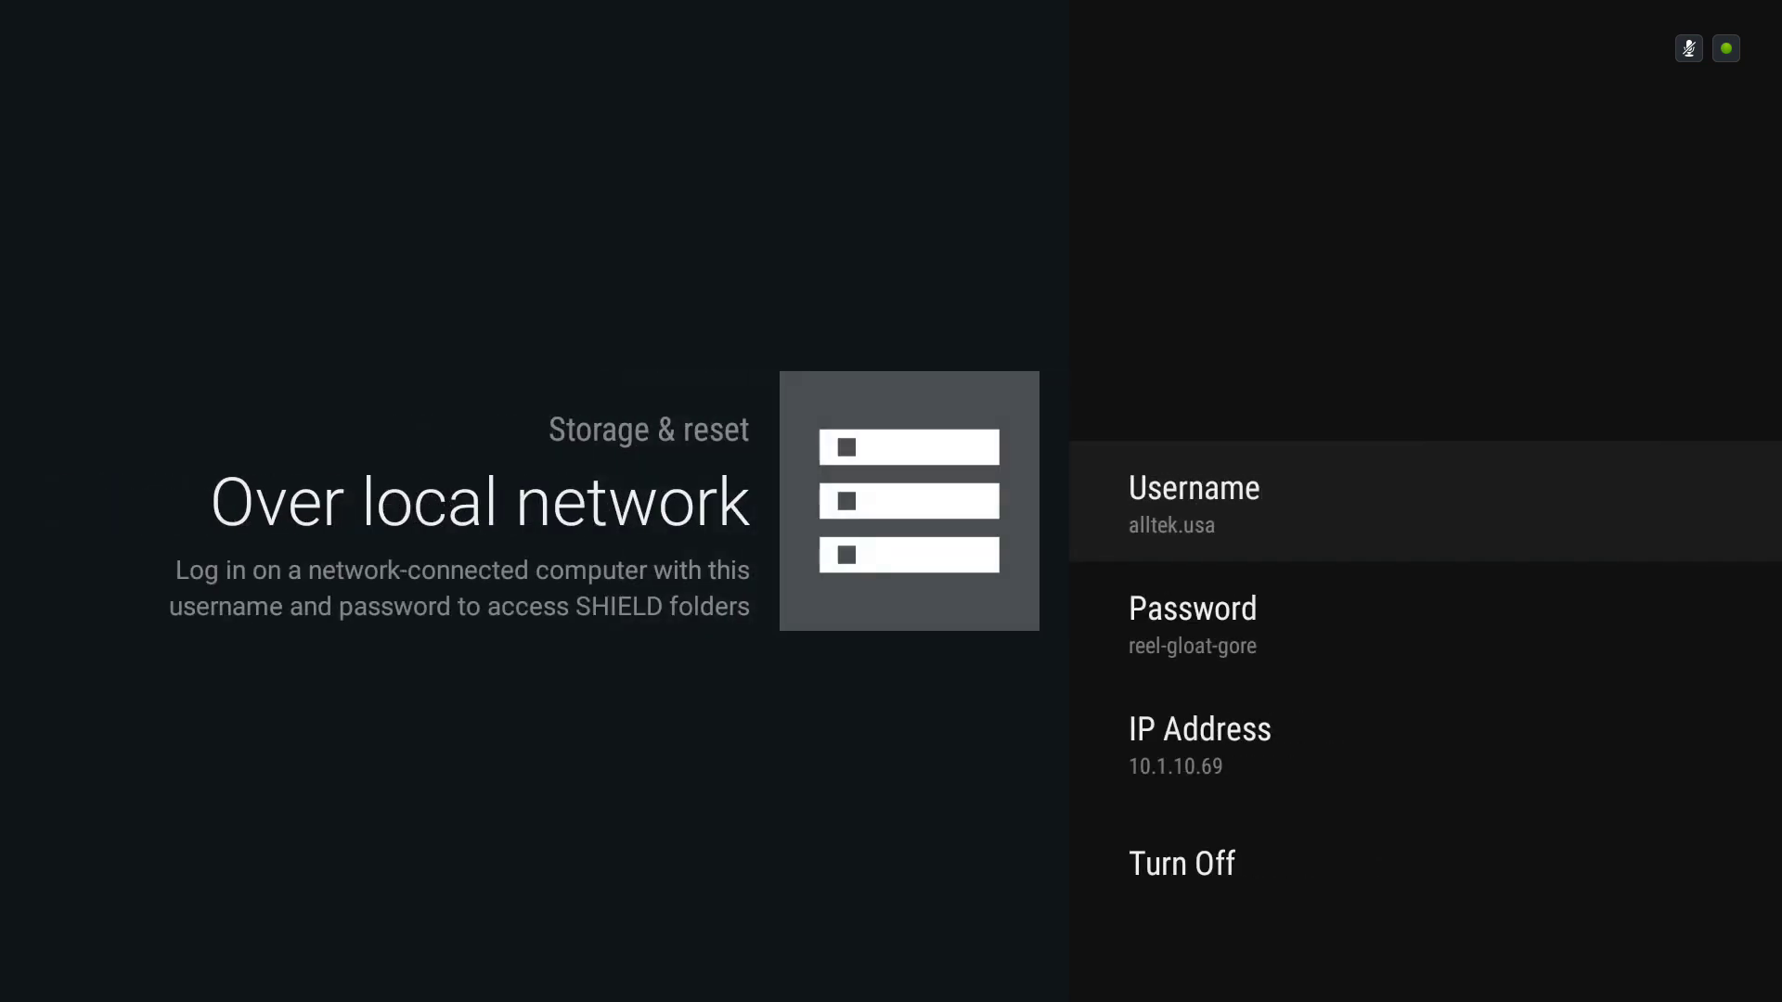
Step: Note the network username, password and IP 10.1.10.69, then go back to Storage & reset
key(Down)
key(Down)
key(Up)
key(Up)
key(Escape)
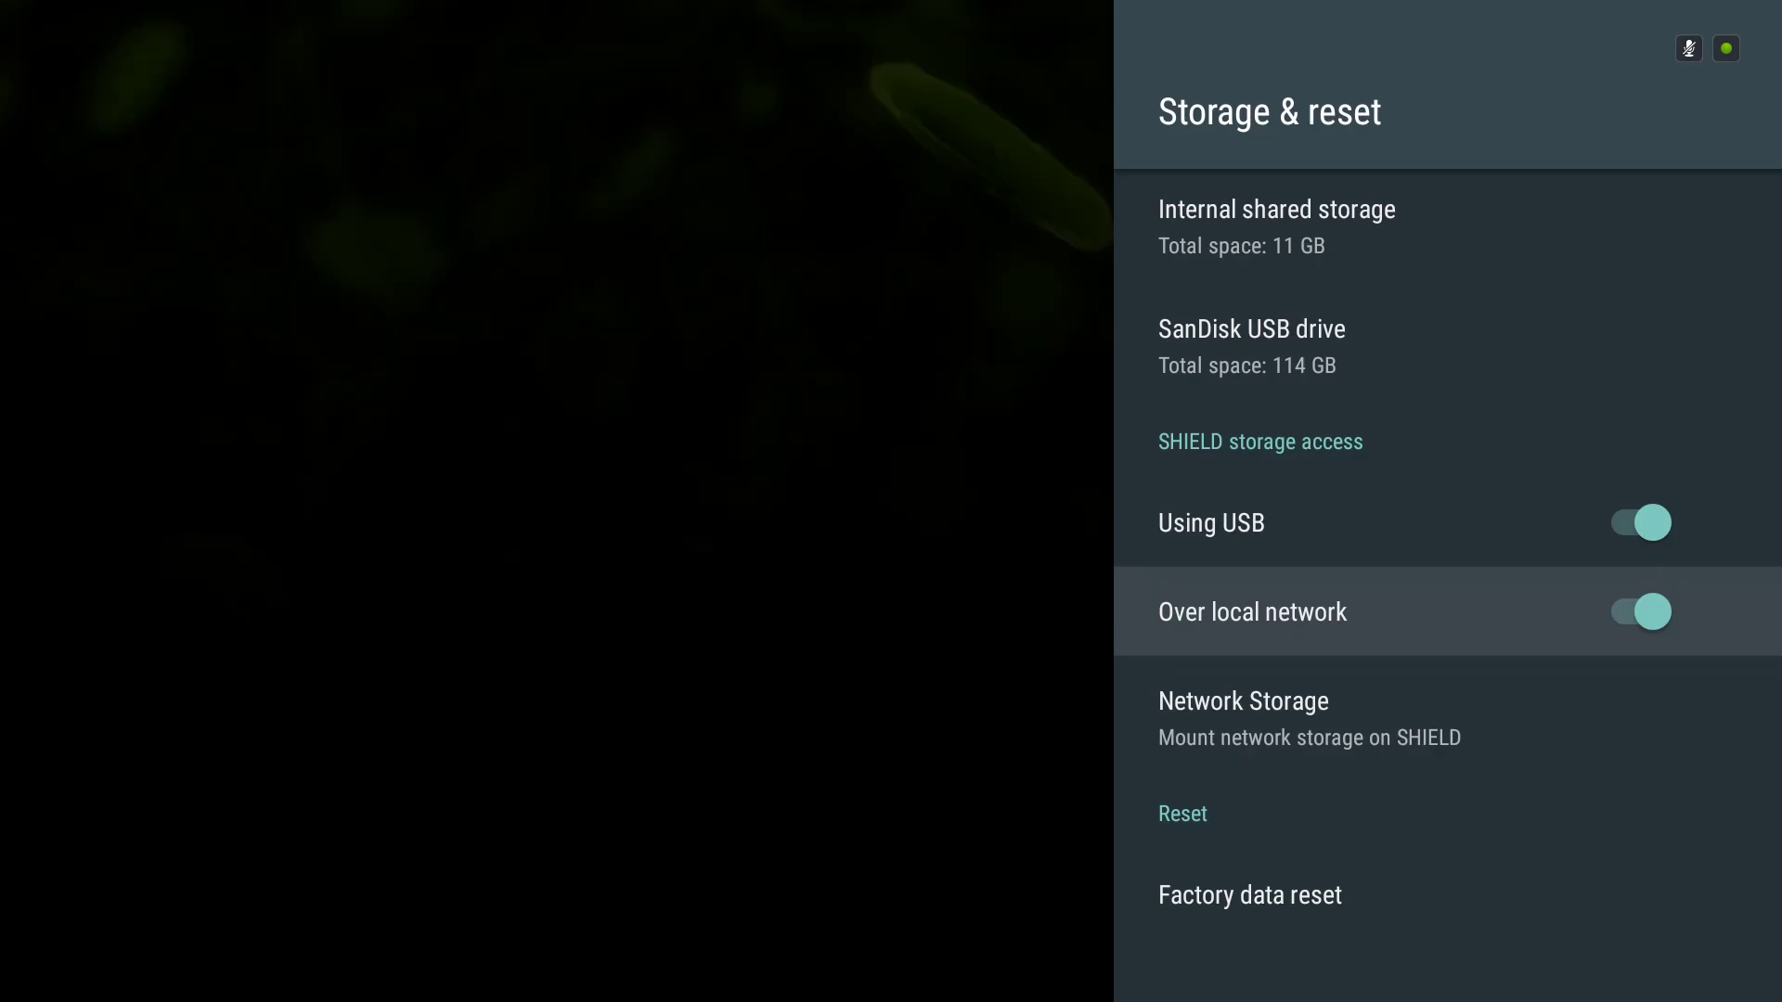
Step: Show This PC in File Explorer and start mapping a network drive as Z:
key(Escape)
key(Escape)
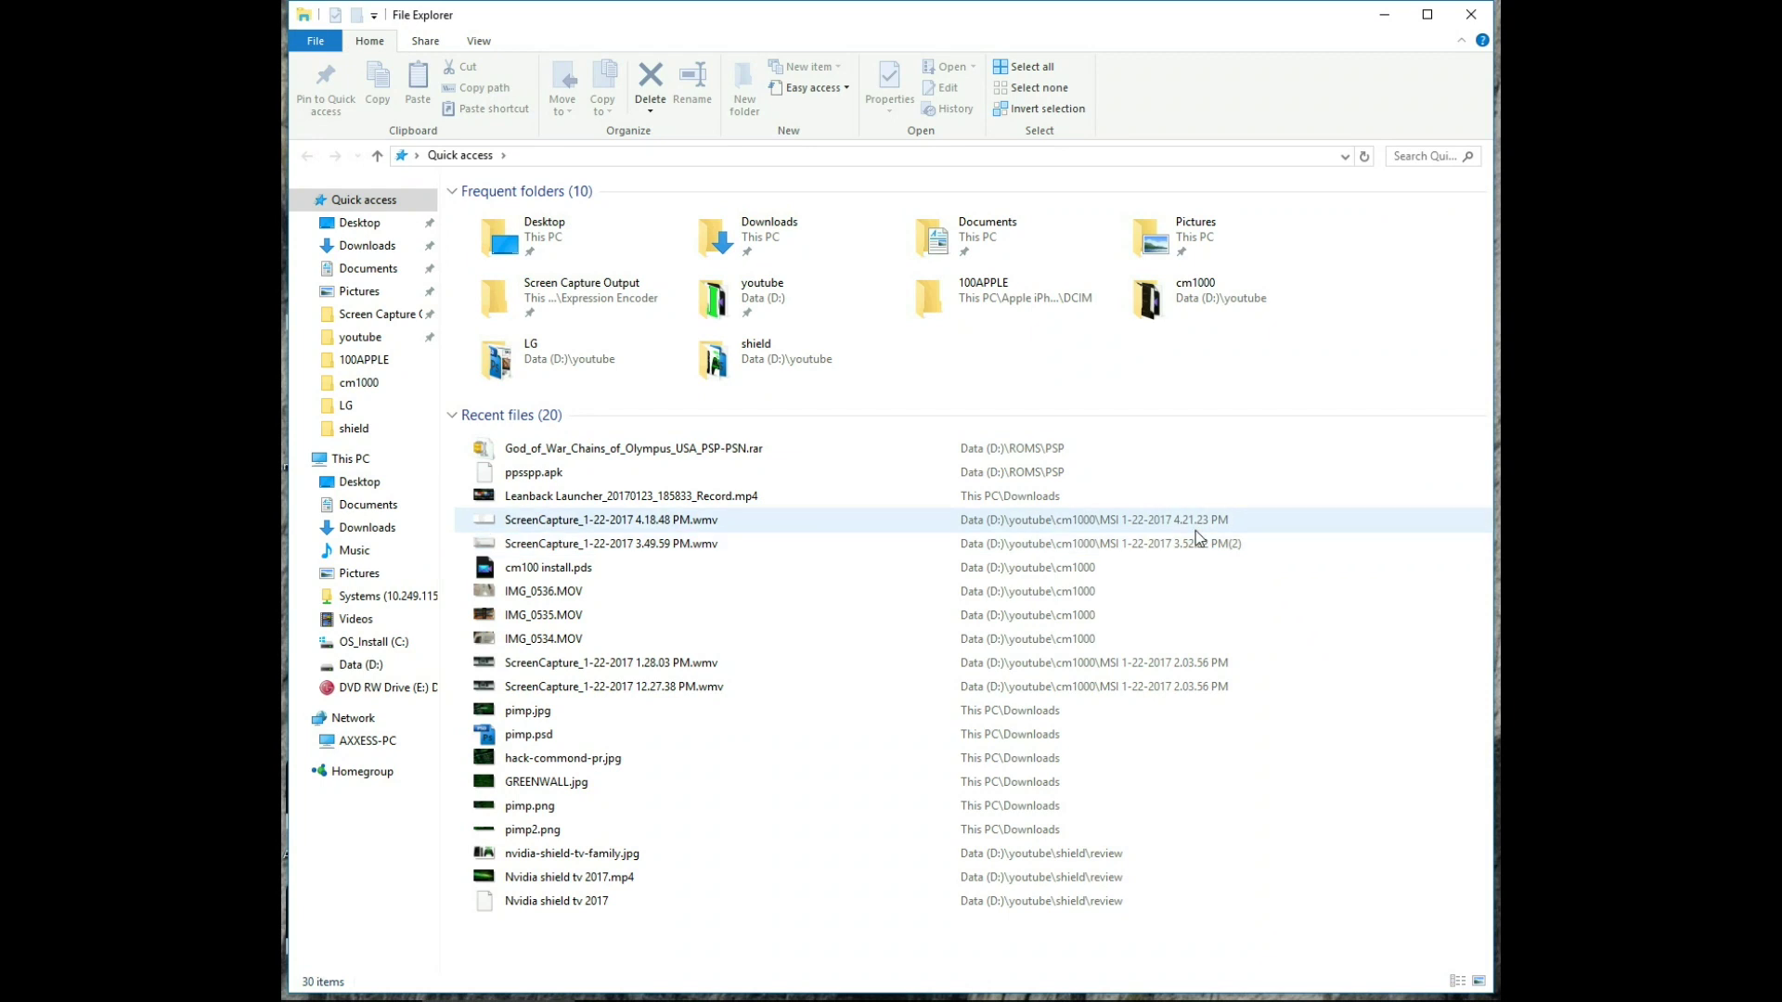
click(349, 464)
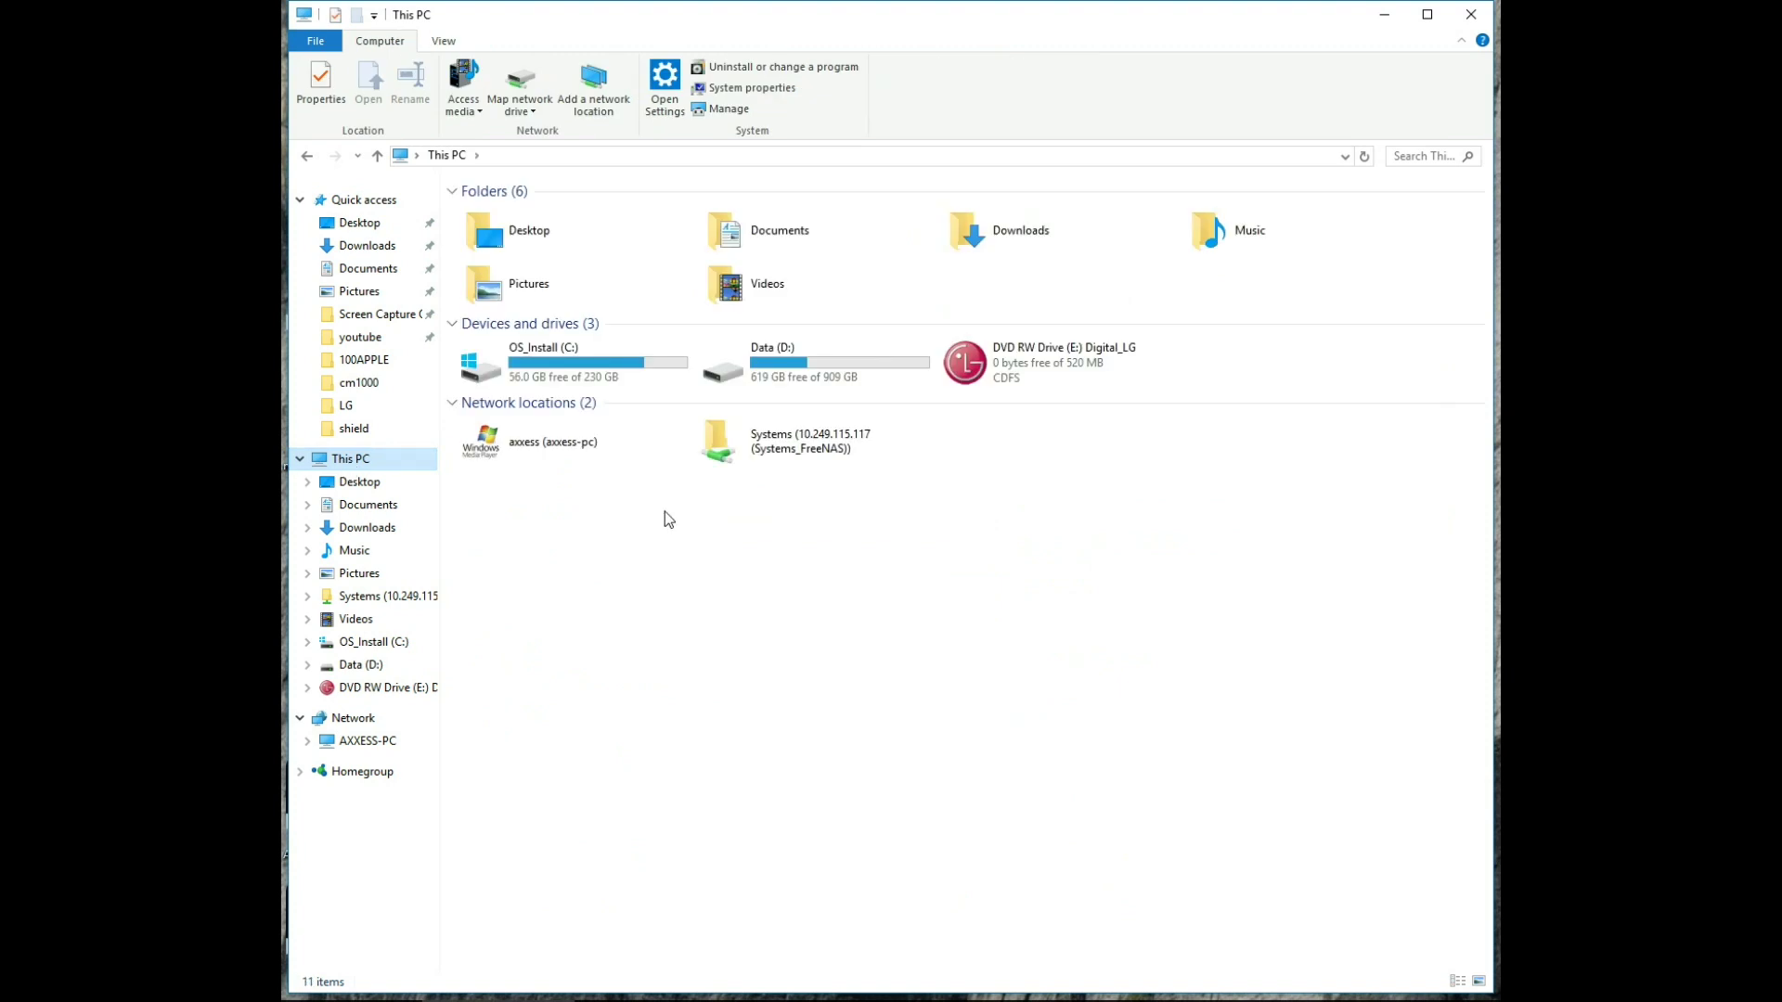
right_click(880, 535)
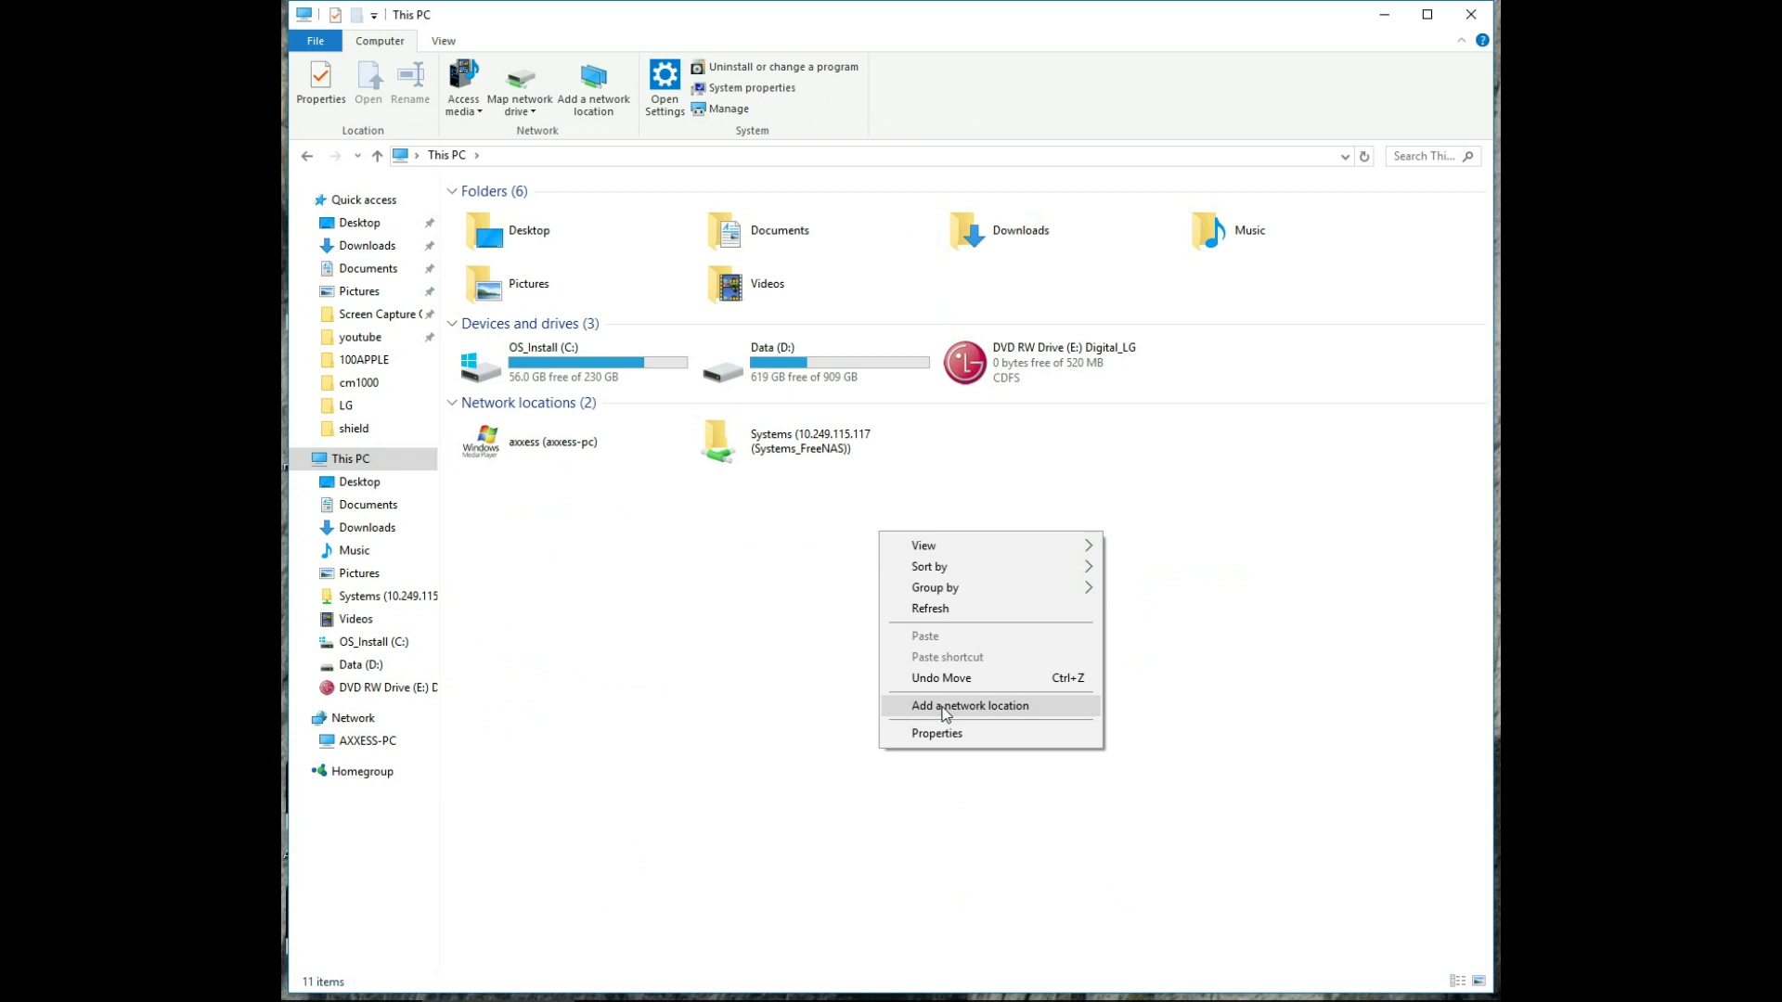
click(522, 82)
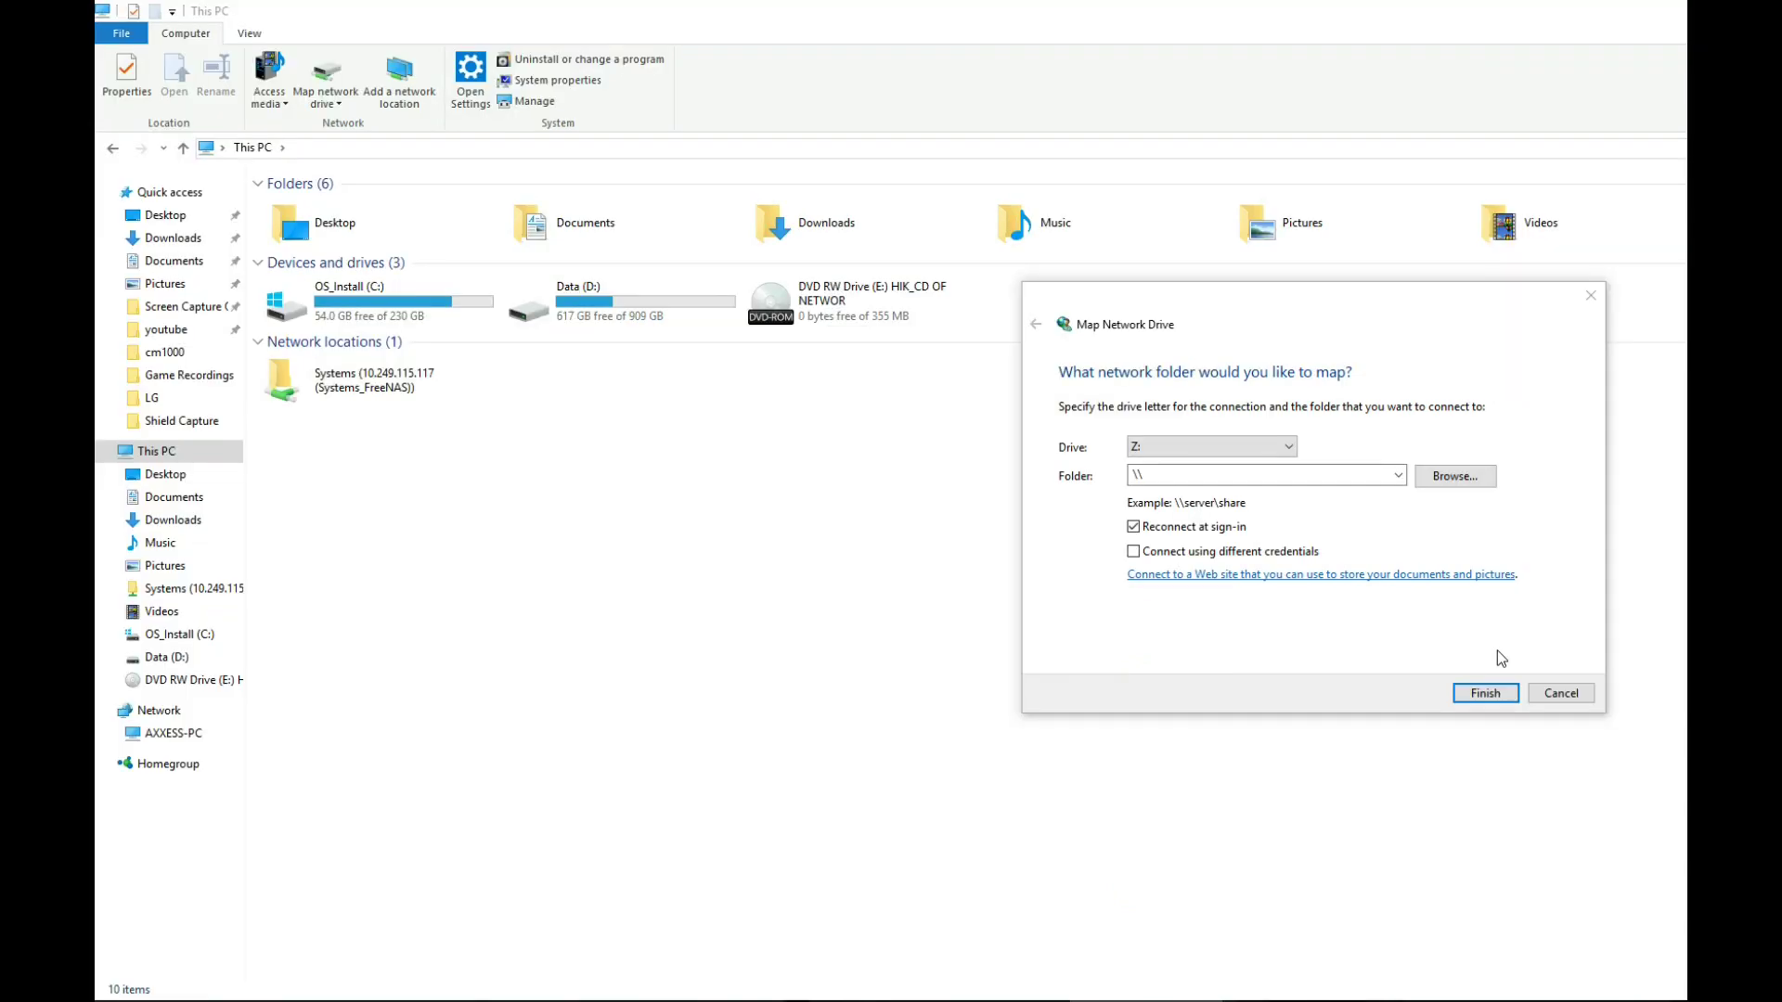
Step: Map drive Z: to \\10.1.10.69\internal, connecting with different credentials
text(\\10.1.10.69\)
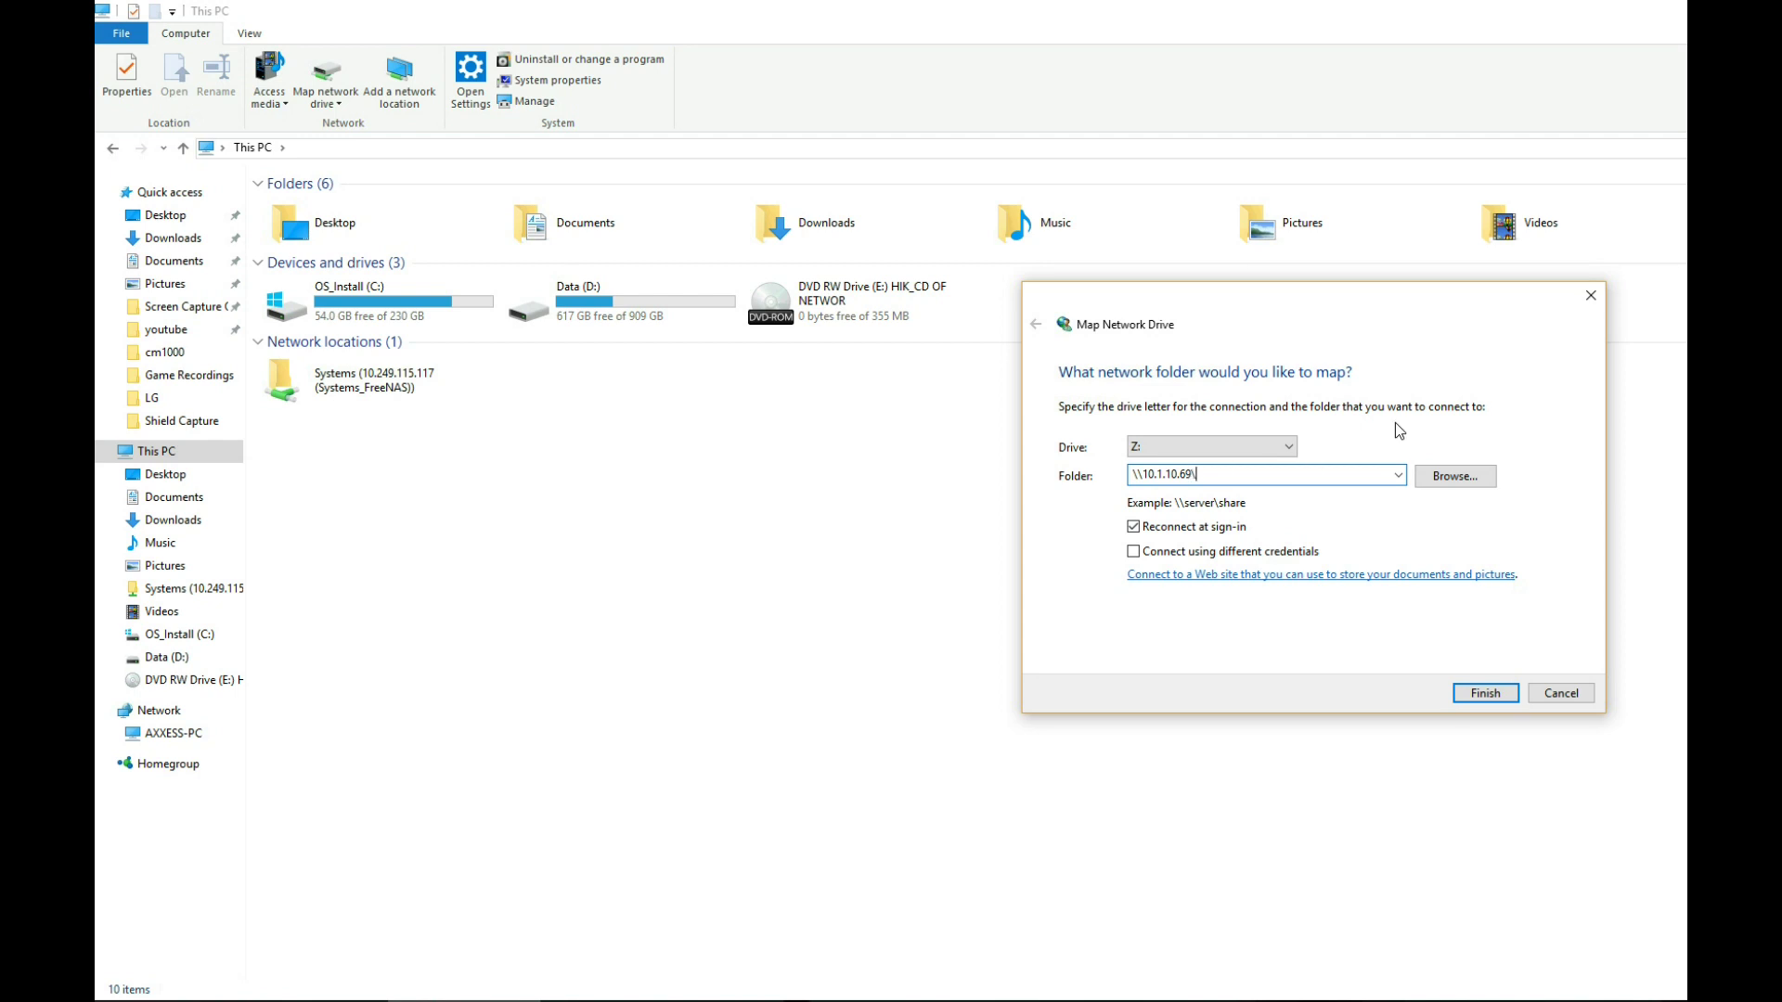
click(1397, 475)
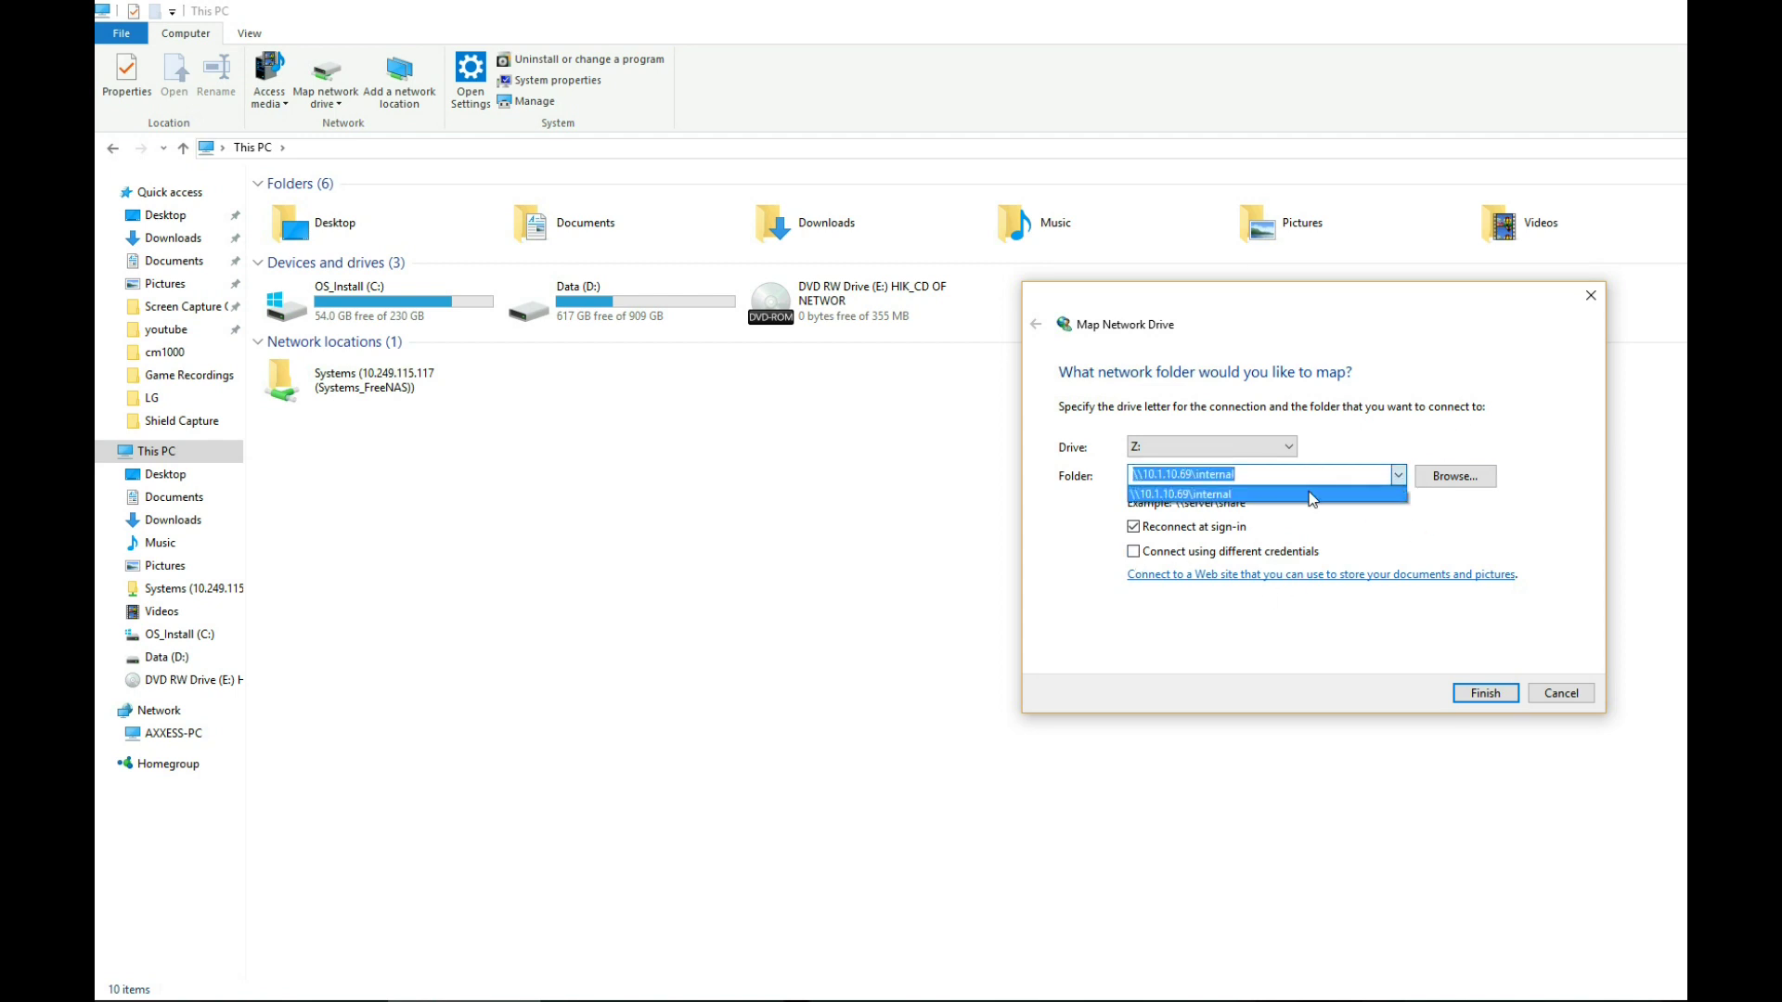
click(1312, 495)
click(1133, 551)
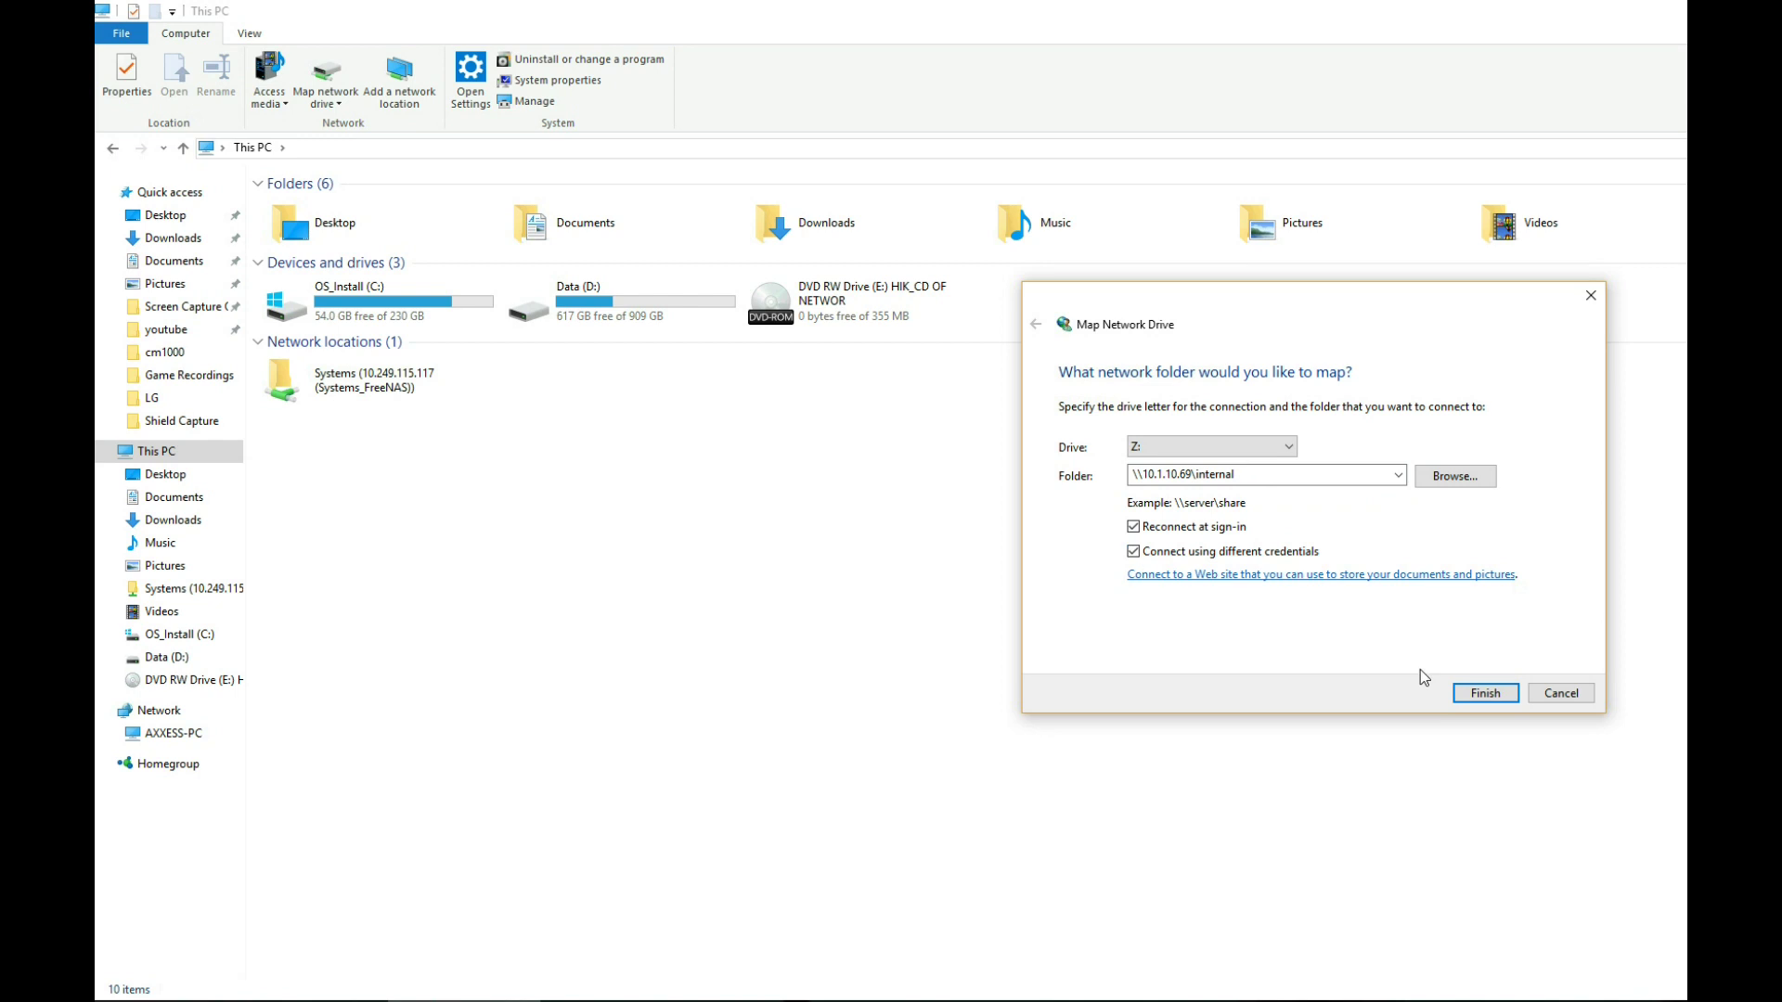
click(1482, 693)
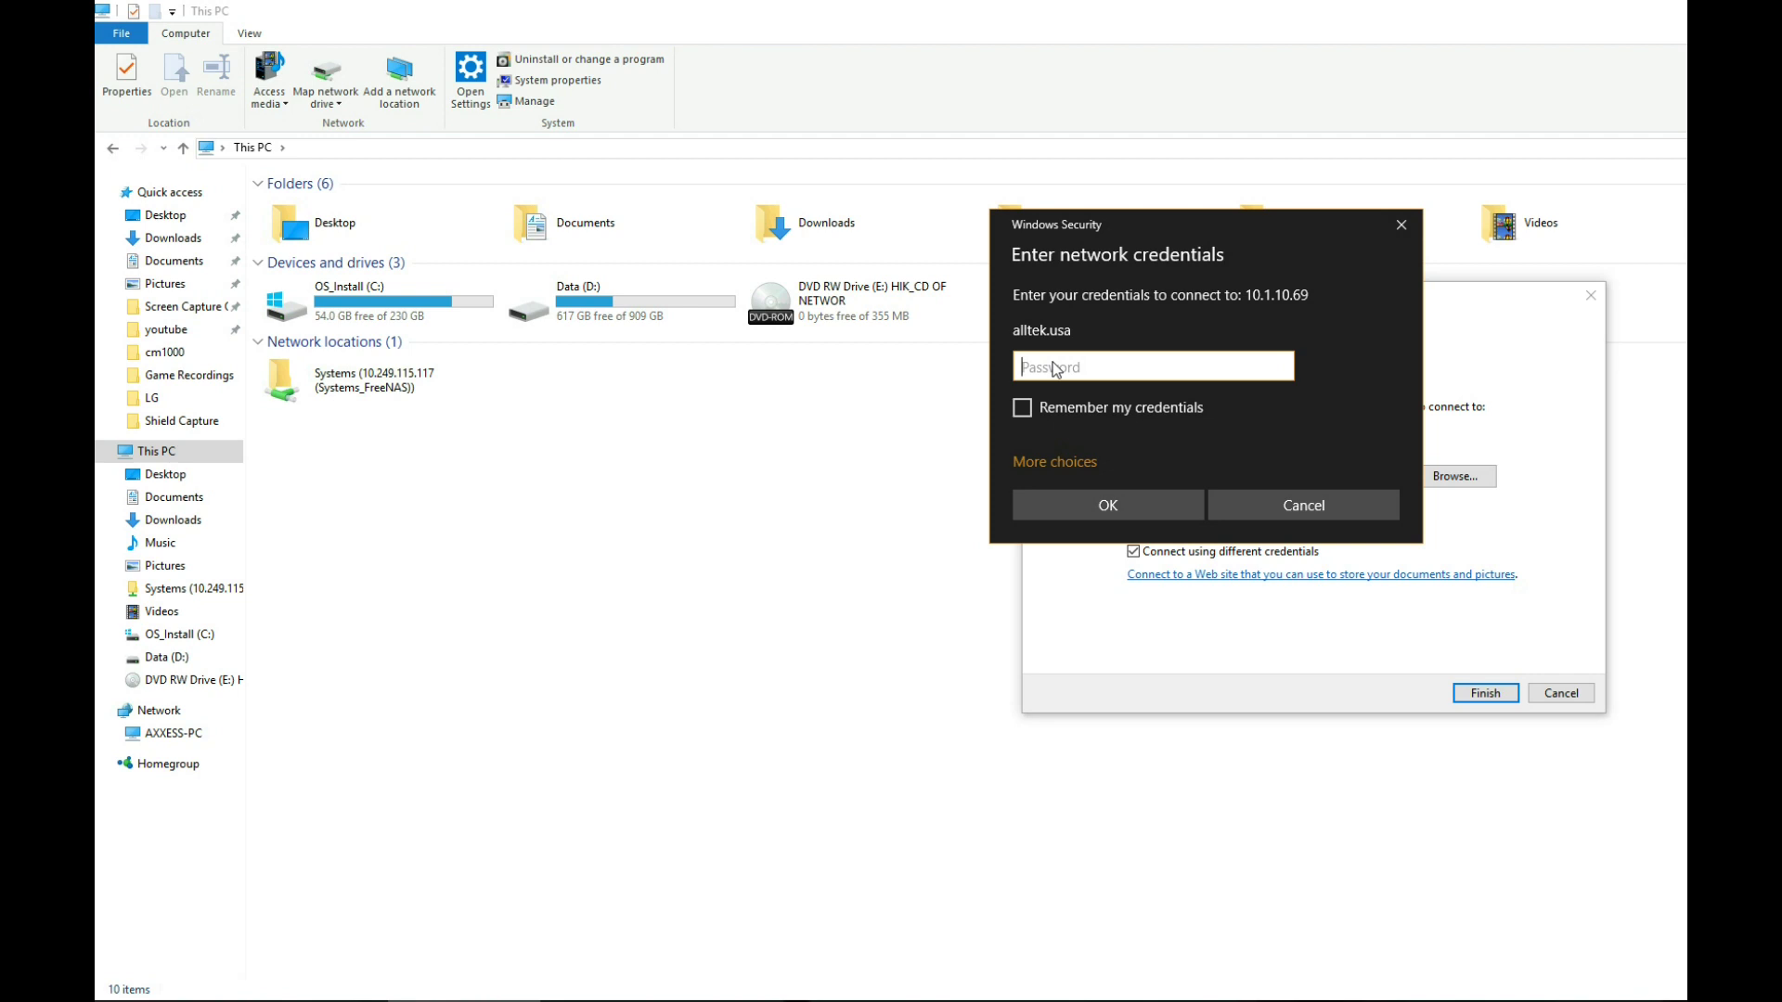
Step: Enter the Shield's network password, remember the credentials, and connect drive Z:
text(•••••)
click(1022, 408)
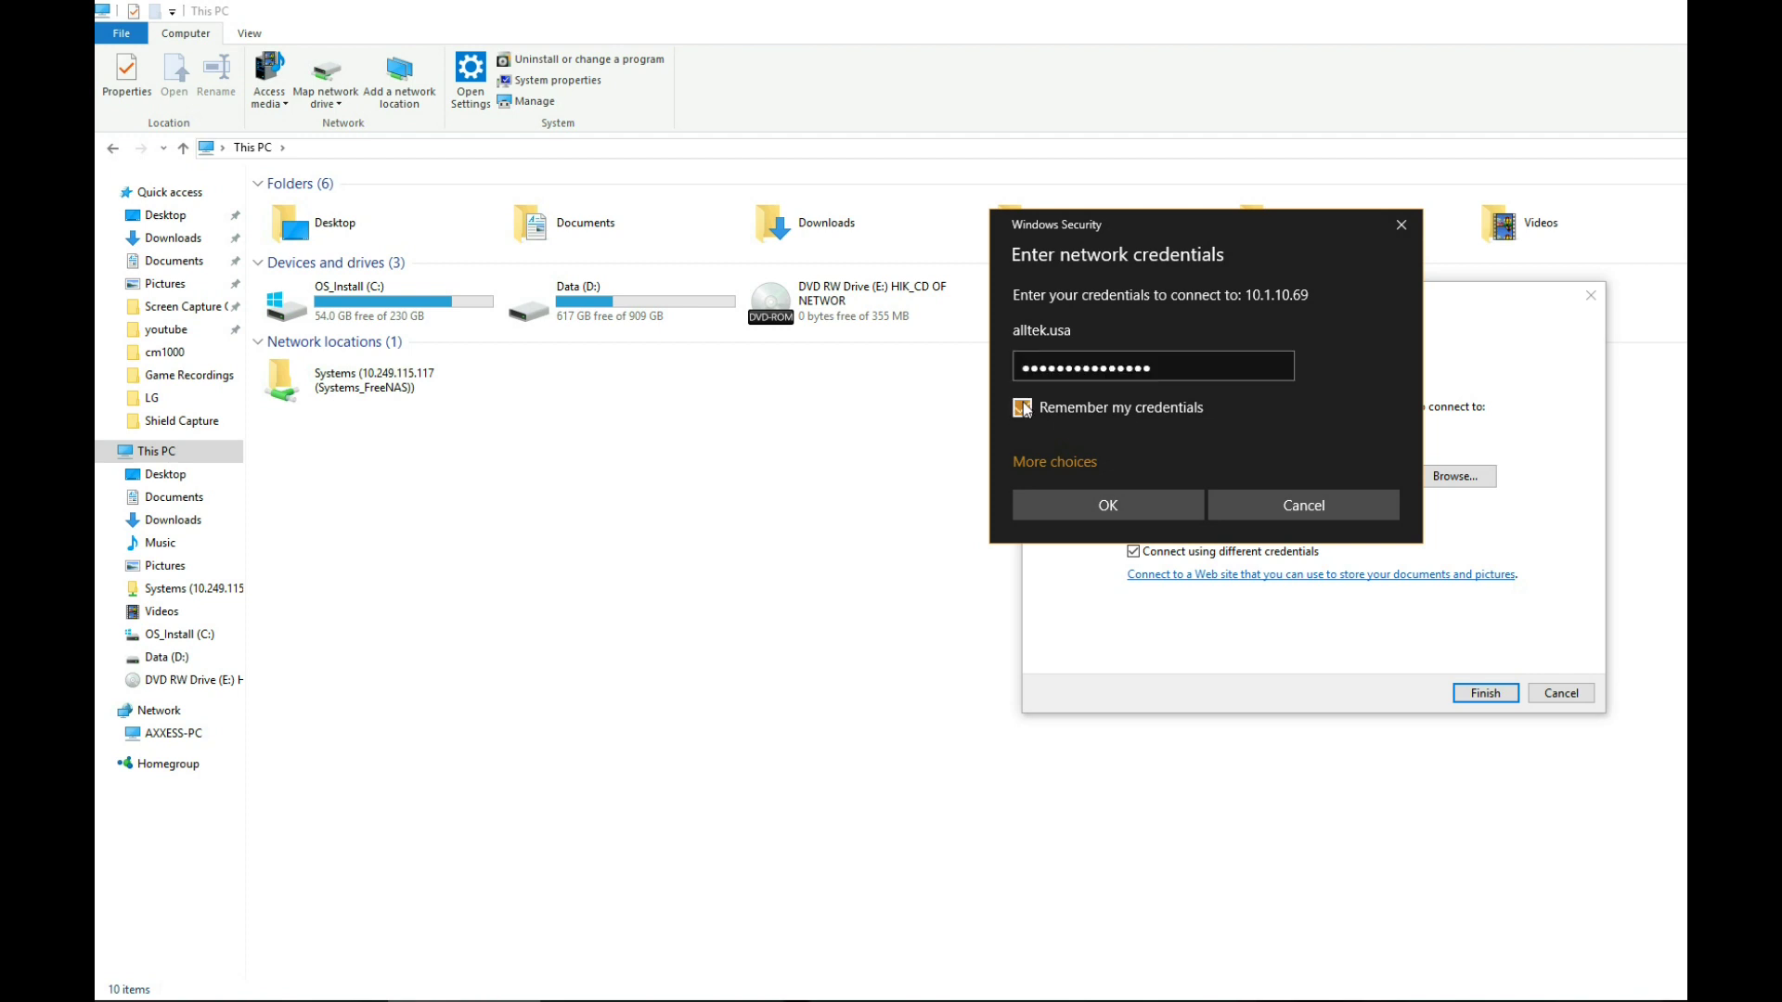
click(1140, 508)
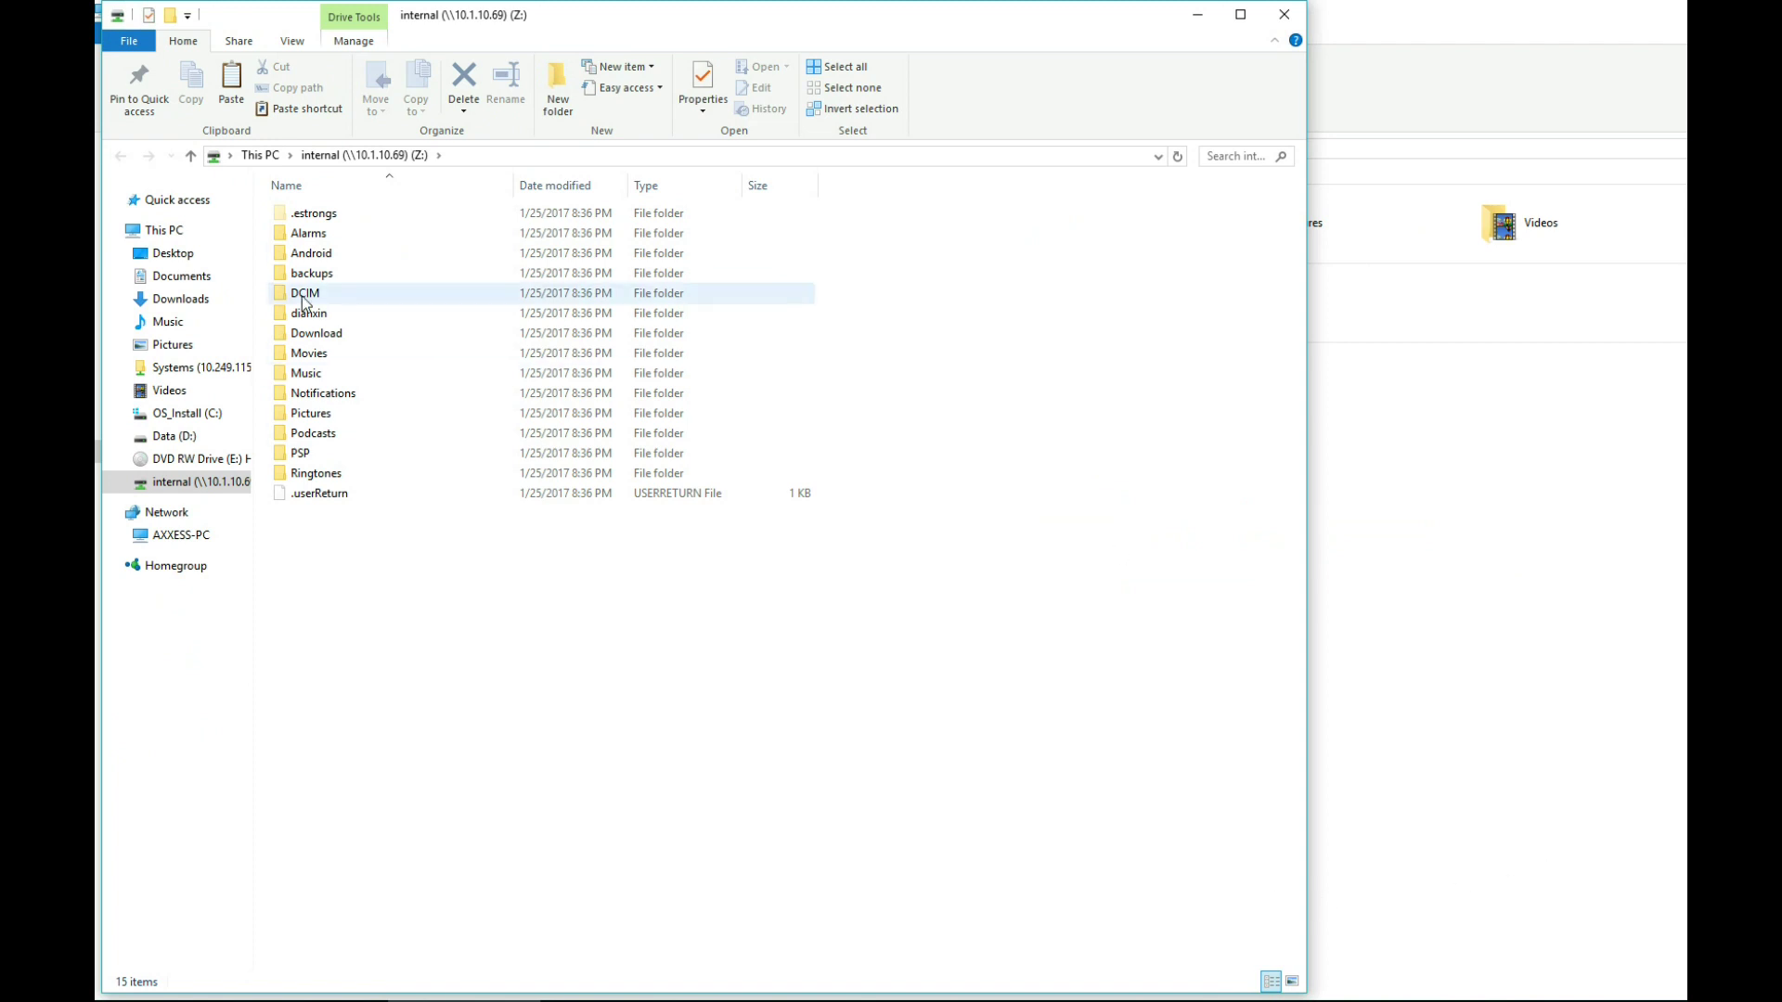
Step: Permanently delete the three Chrome APKs from Z:\Download, then open its pie folder
double_click(320, 333)
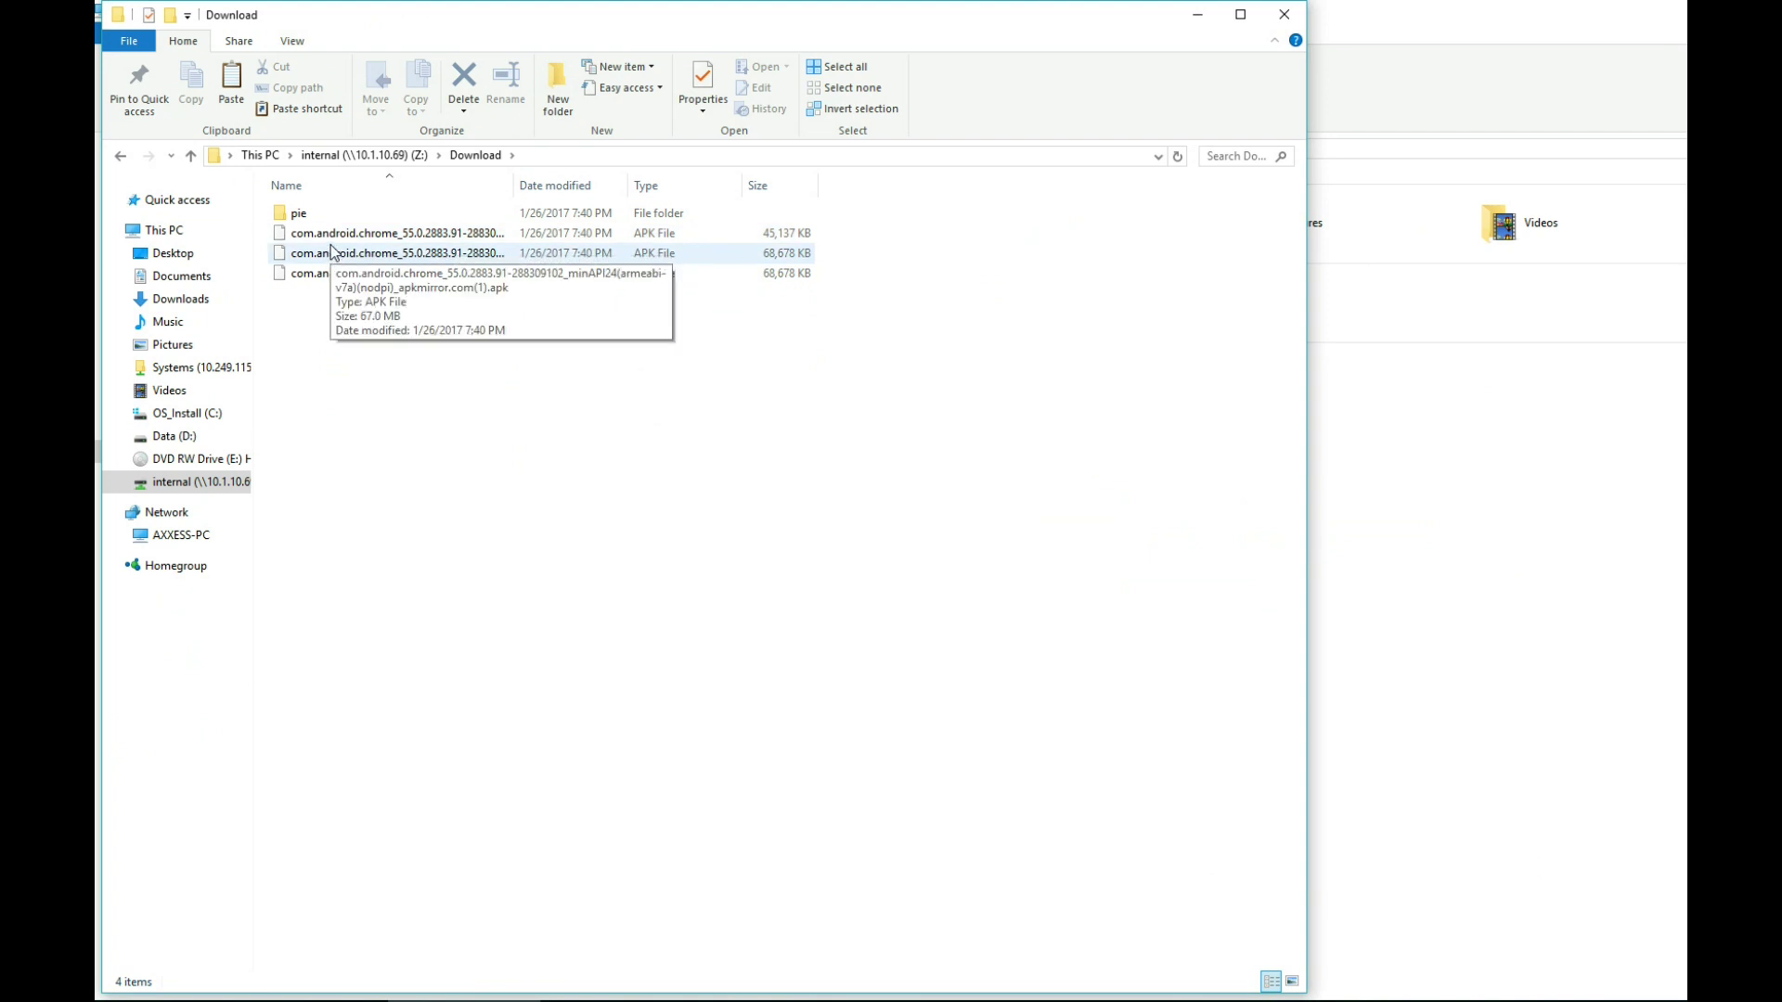
drag(334, 311, 319, 243)
key(Delete)
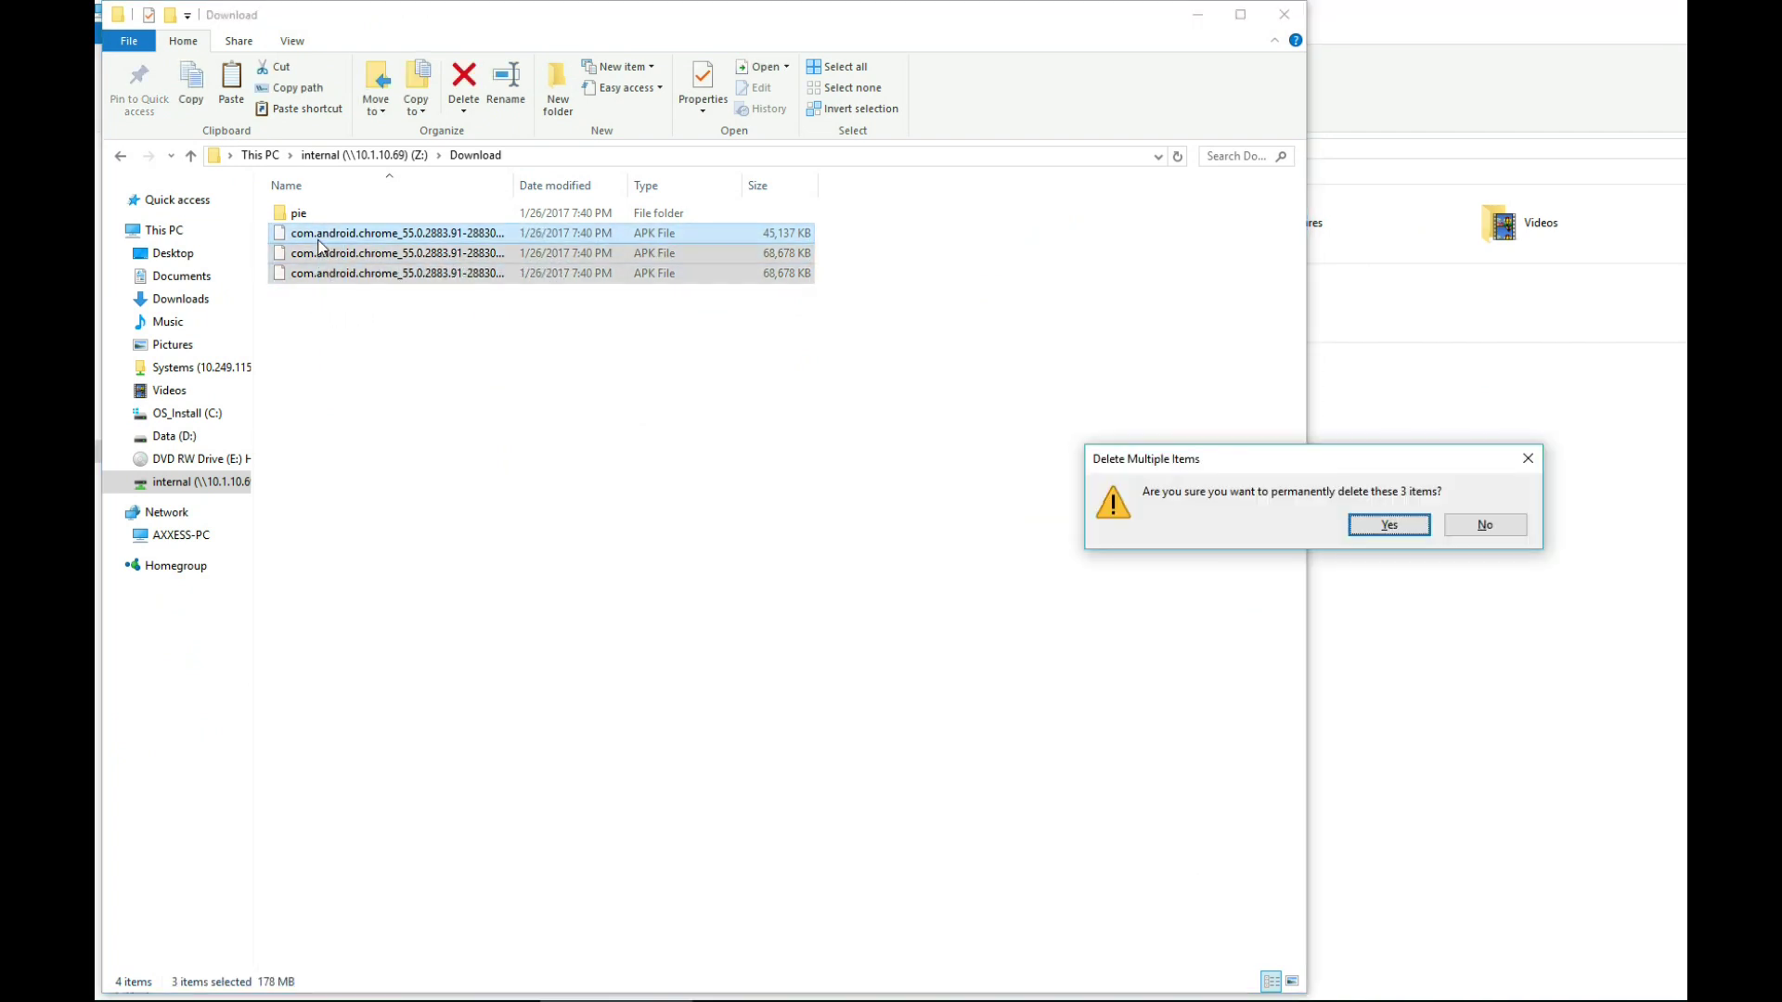
key(Return)
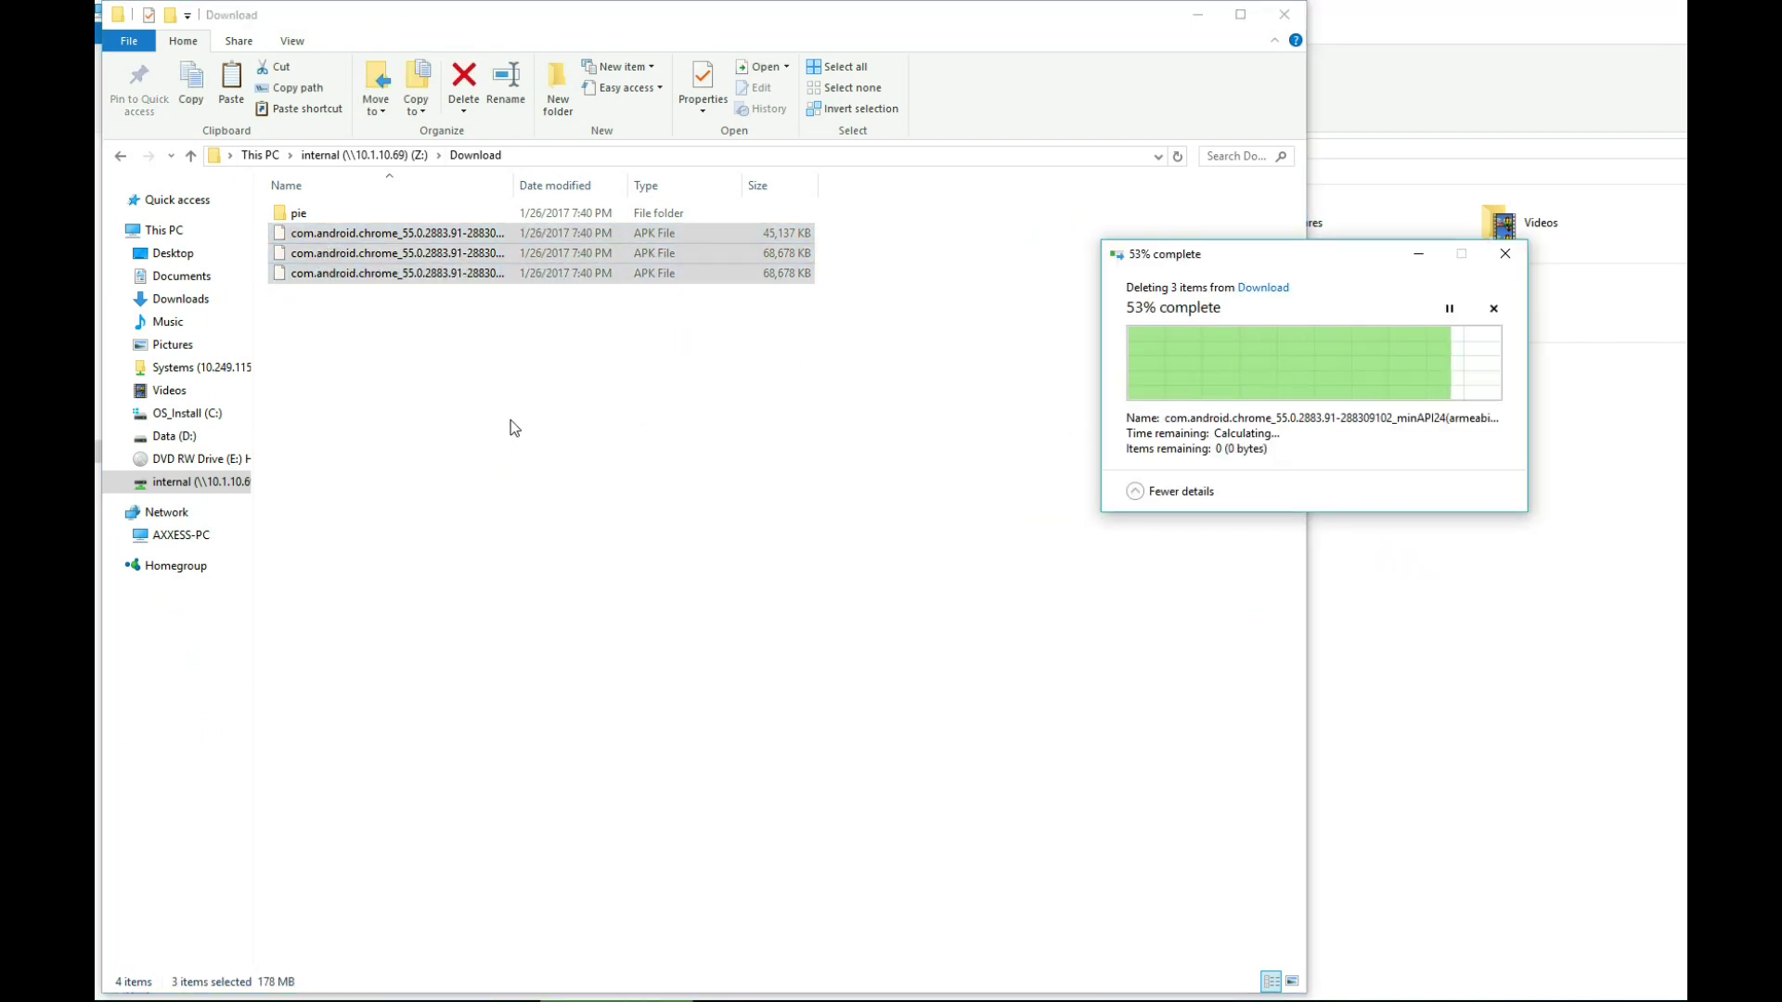
double_click(305, 220)
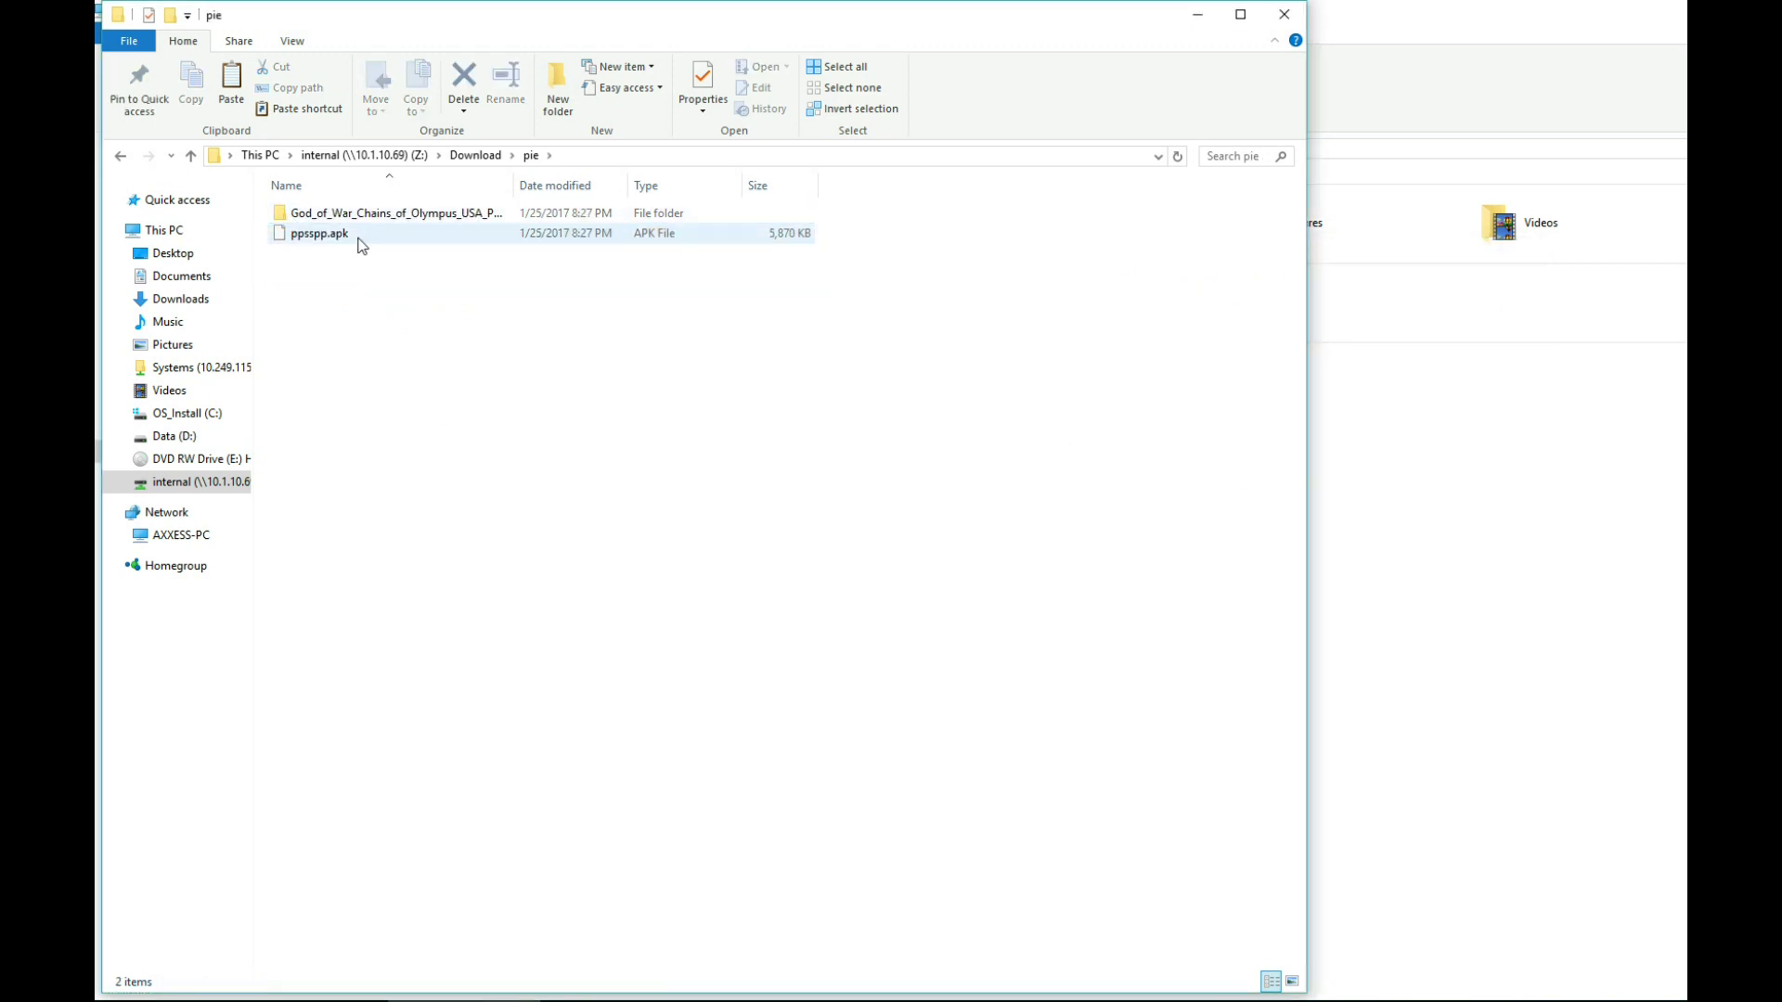